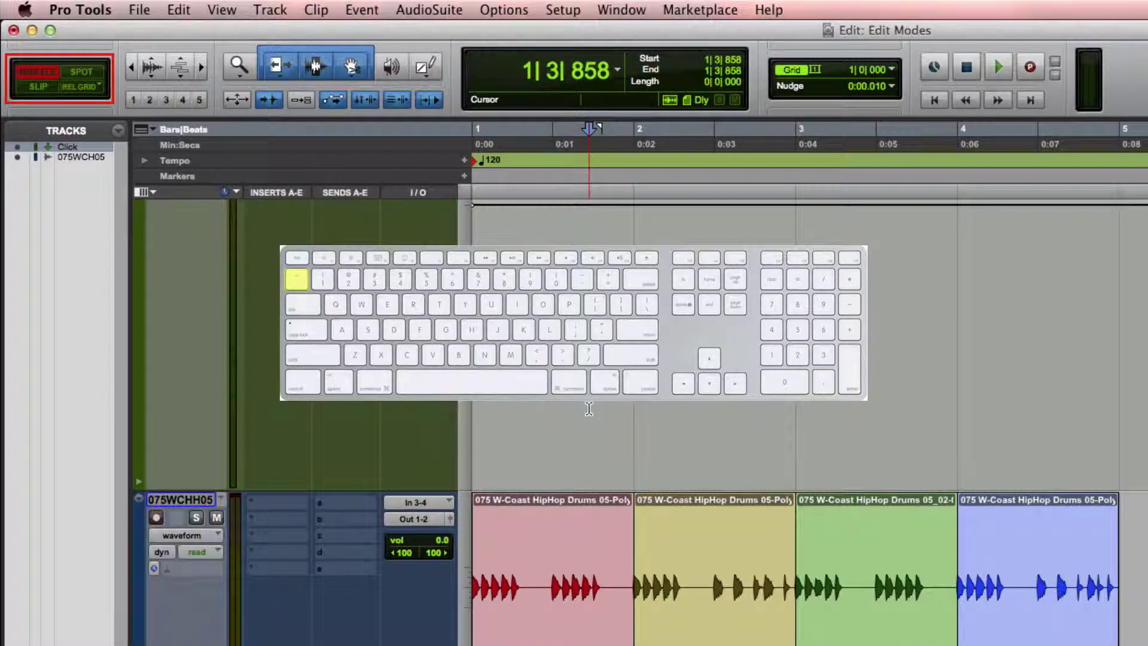
- In Shuffle mode, reorder the drum clips: dark clip one bar later, green to bar 4, blue earlier
{"action": "key", "text": "grave"}
{"action": "key", "text": "grave"}
{"action": "key", "text": "grave"}
{"action": "key", "text": "grave"}
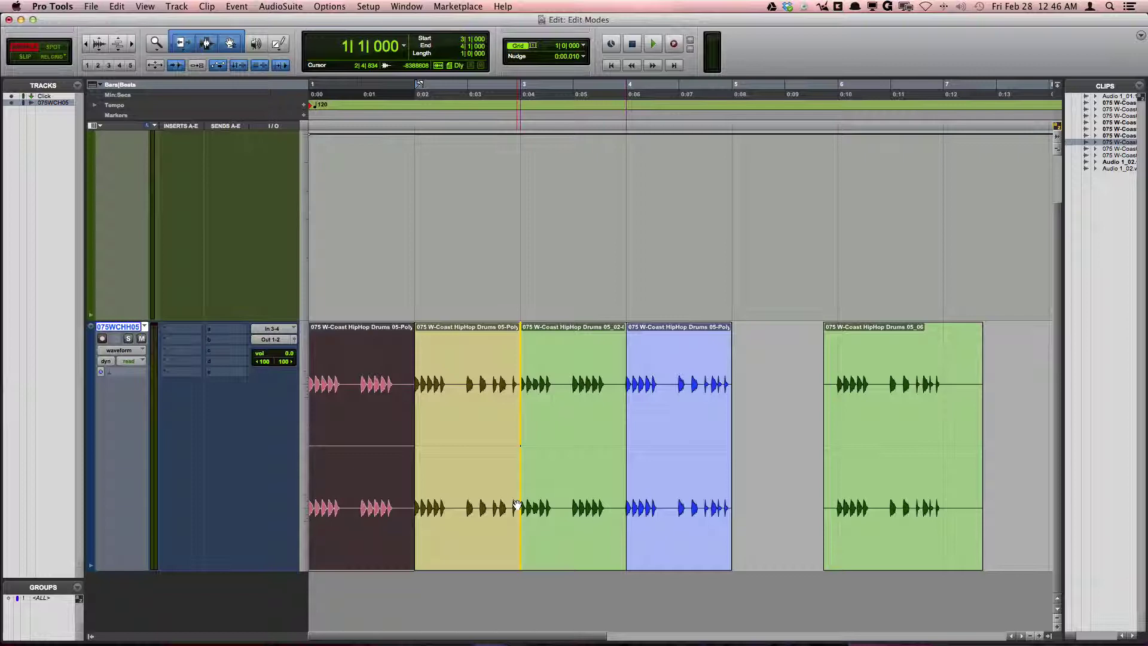
{"action": "left_click_drag", "start_coordinate": [359, 505], "coordinate": [467, 506]}
{"action": "left_click", "coordinate": [564, 505]}
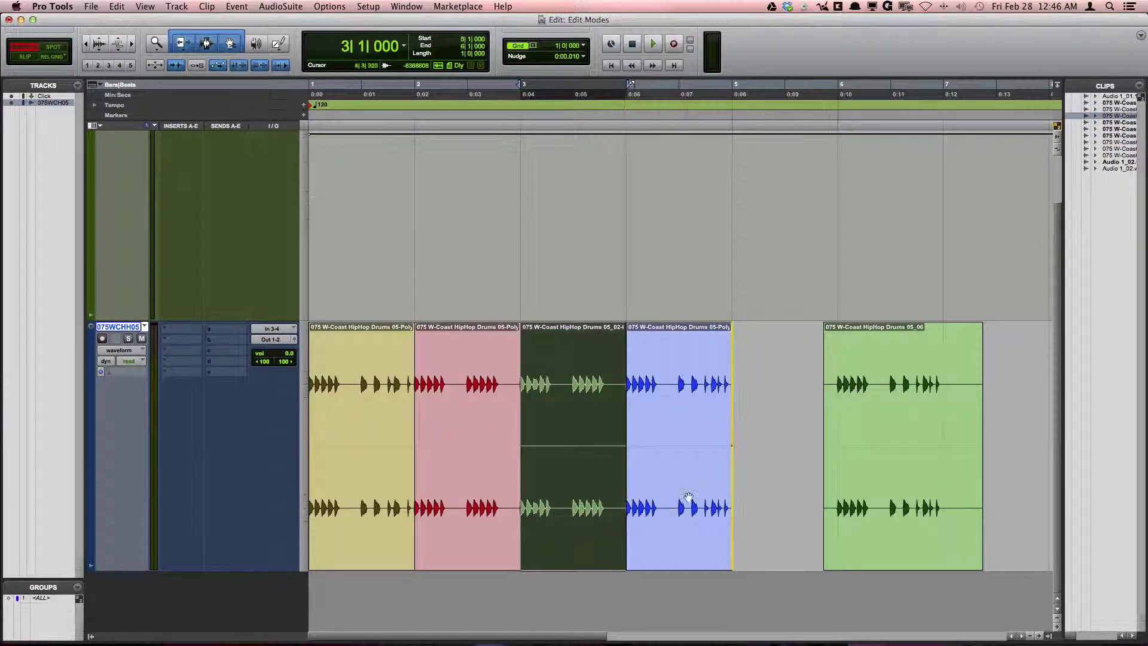
{"action": "left_click_drag", "start_coordinate": [687, 497], "coordinate": [720, 496]}
{"action": "left_click_drag", "start_coordinate": [595, 510], "coordinate": [408, 513]}
{"action": "left_click", "coordinate": [476, 387]}
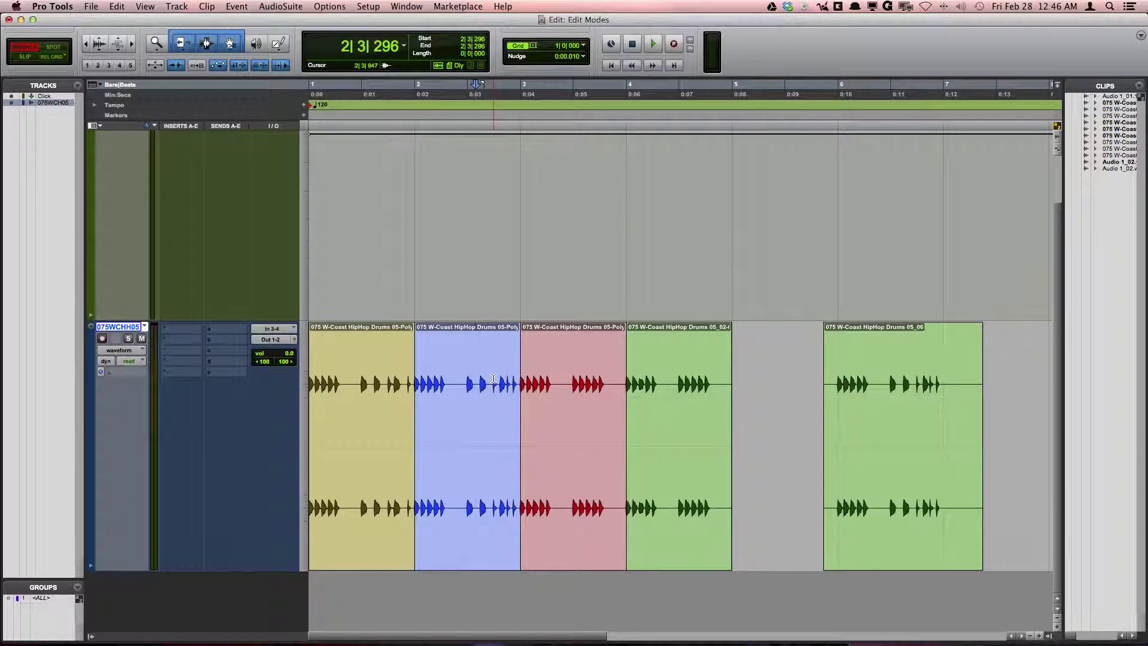
- Delete the pink clip in bar 3 so the later clips close up
{"action": "left_click", "coordinate": [493, 379]}
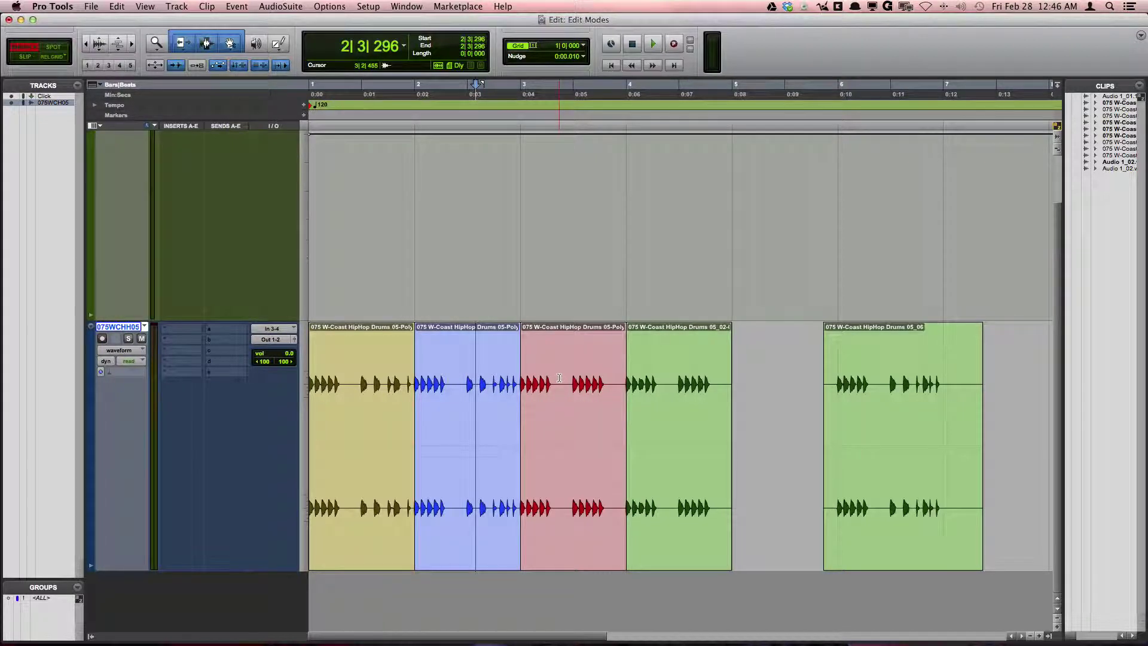
{"action": "left_click", "coordinate": [497, 381]}
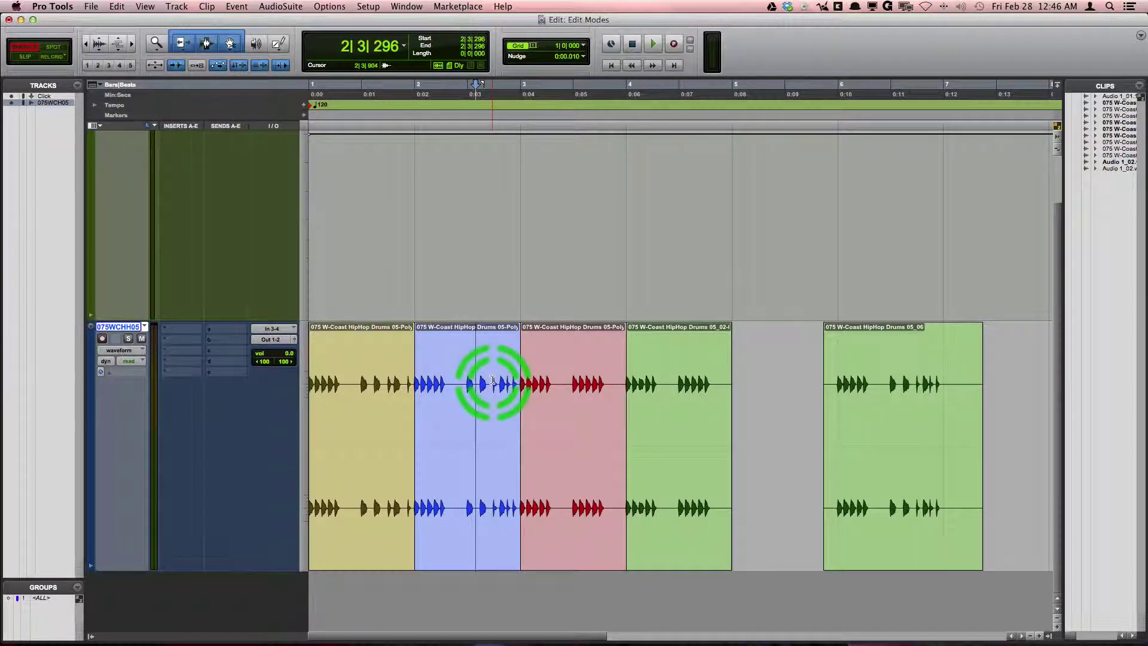
{"action": "double_click", "coordinate": [560, 378]}
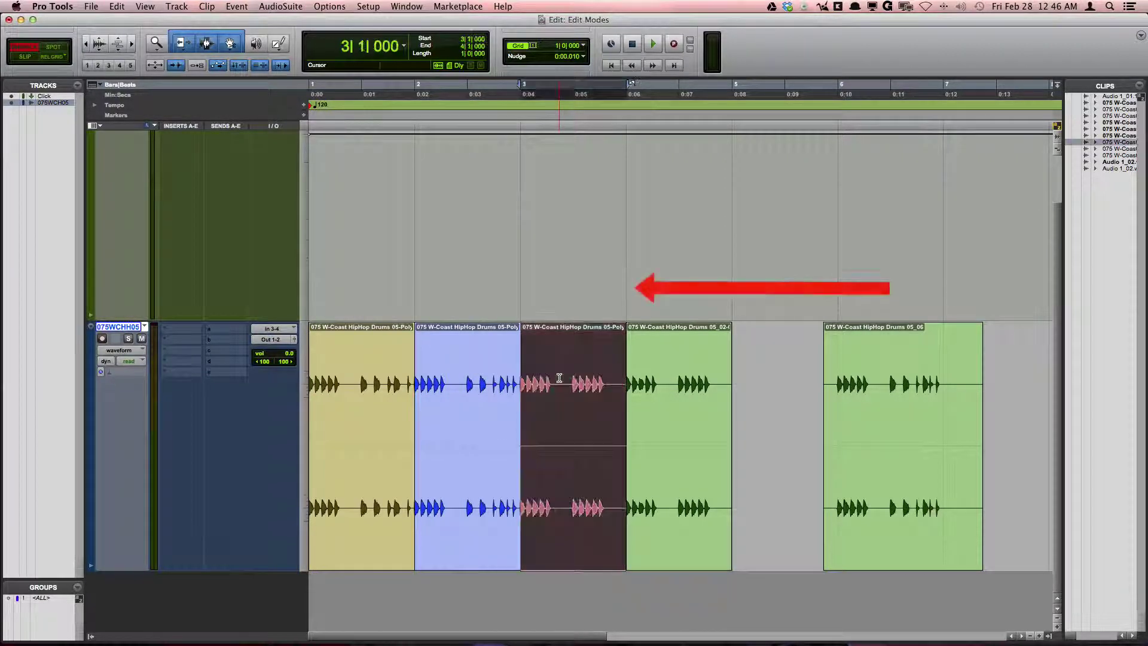
{"action": "key", "text": "Delete"}
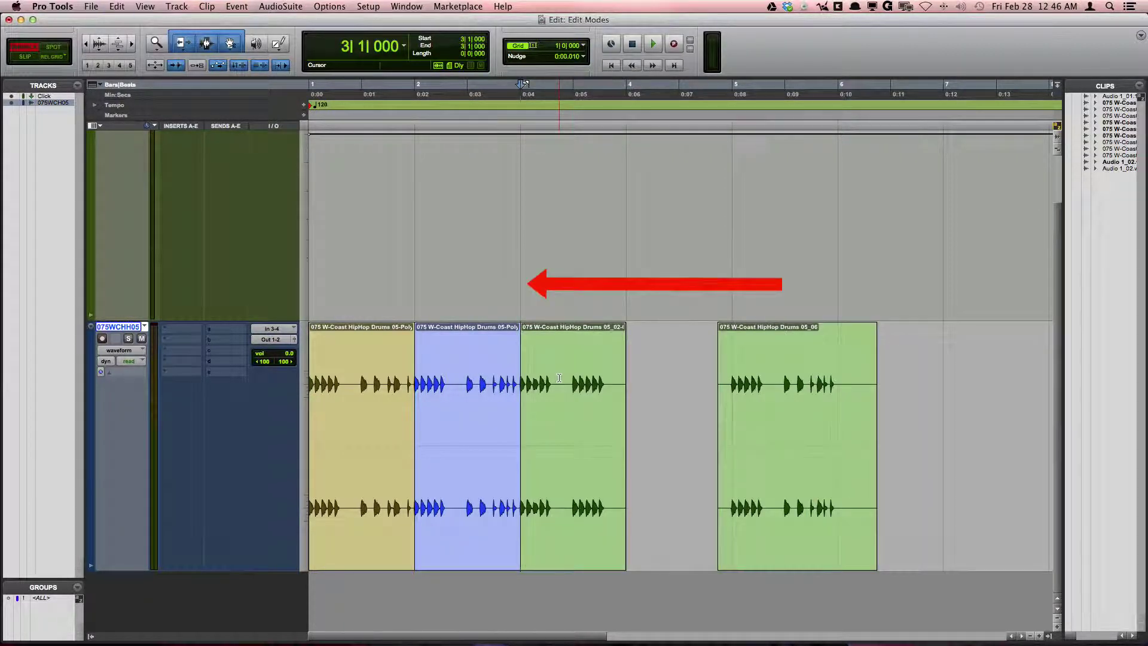
- Paste the pink clip back in at 1|3|142, inside the blue clip
{"action": "left_click", "coordinate": [558, 382]}
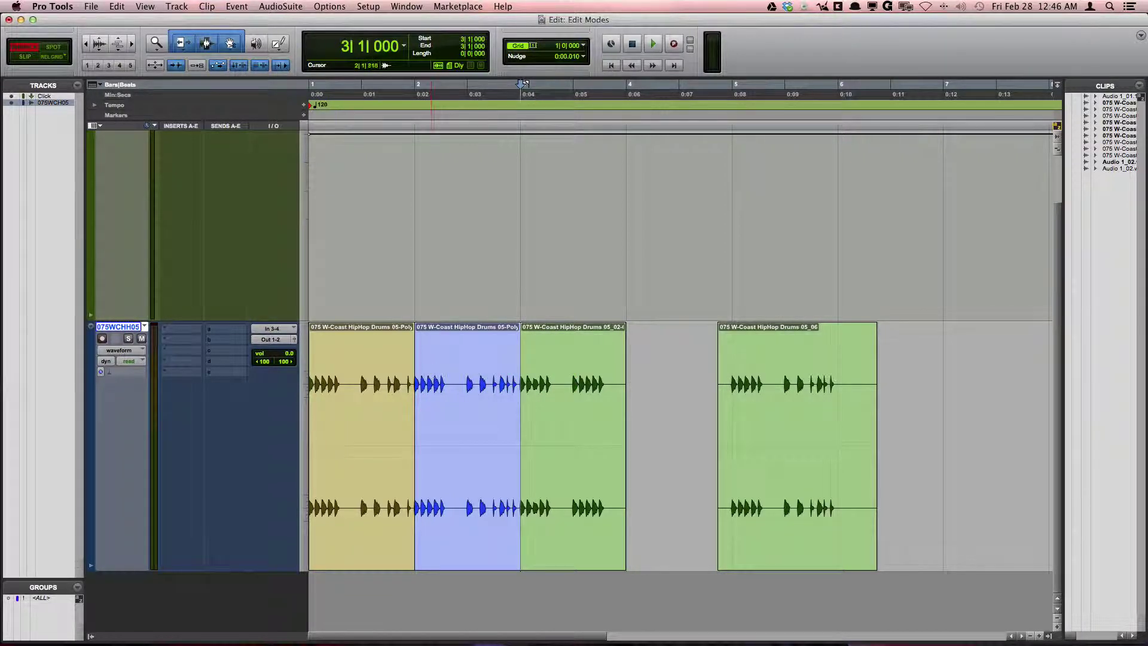
{"action": "left_click", "coordinate": [436, 381]}
{"action": "left_click", "coordinate": [365, 362]}
{"action": "key", "text": "super+v"}
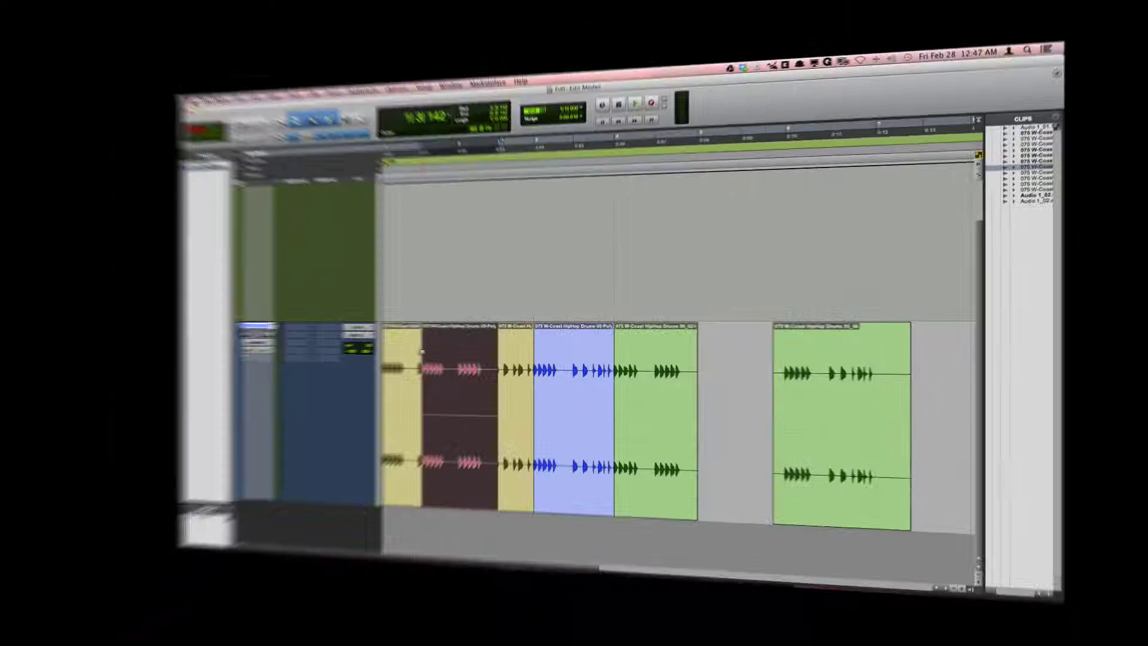
- In Slip mode, slide the green 05_06 clip freely to the right, then clear the selection
{"action": "left_click", "coordinate": [666, 383]}
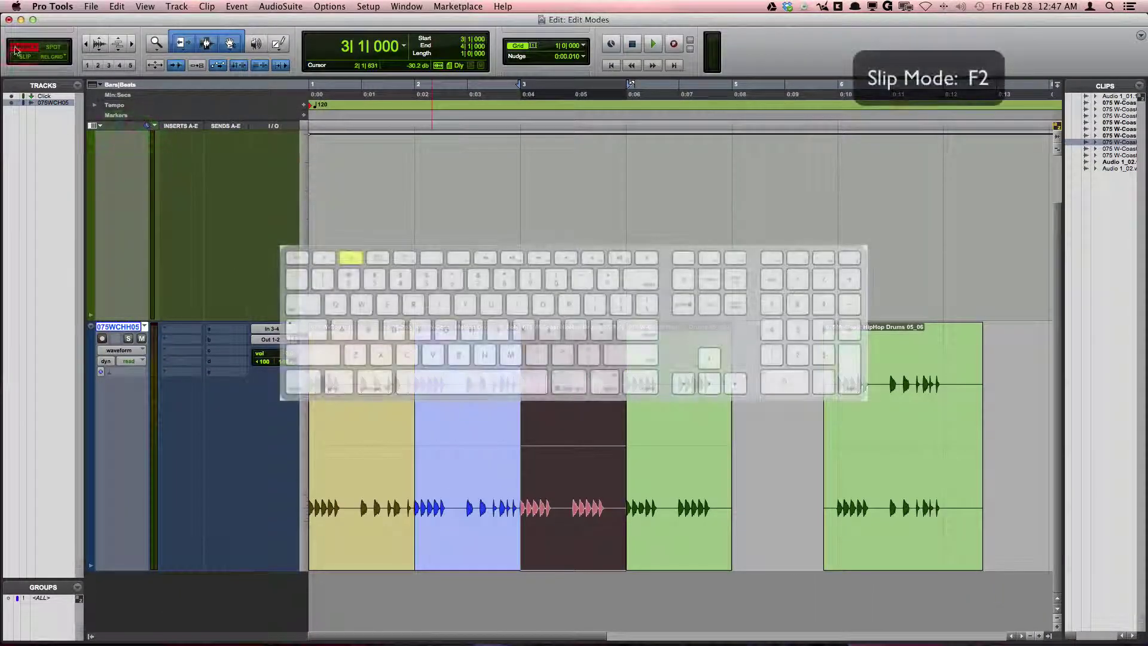
{"action": "key", "text": "F2"}
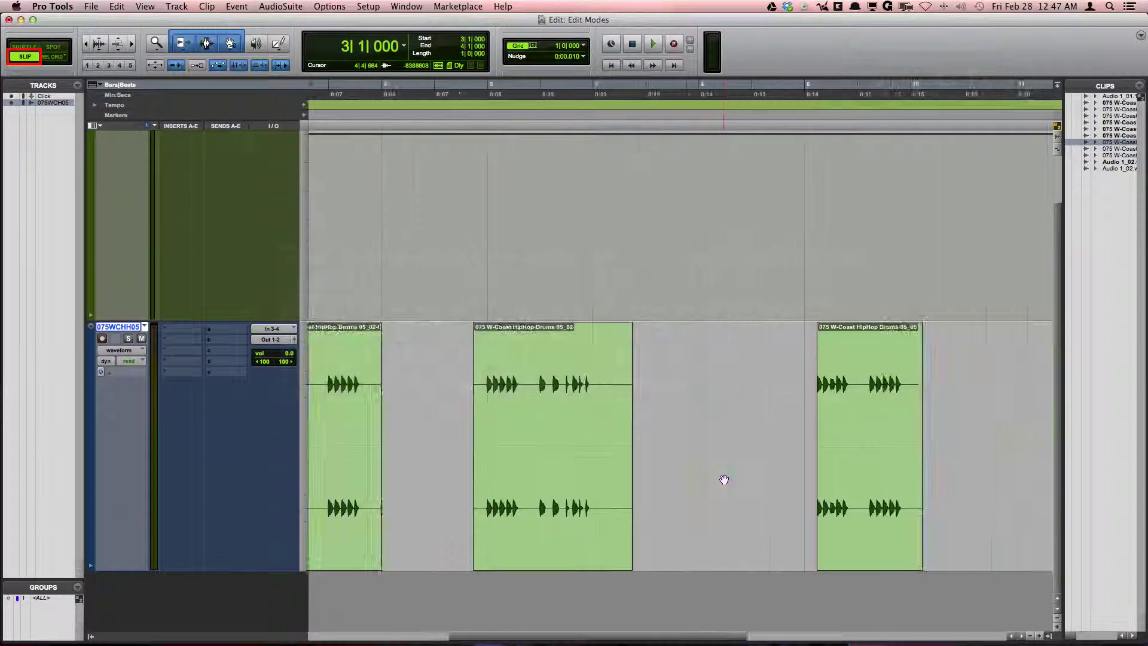
{"action": "left_click_drag", "start_coordinate": [559, 526], "coordinate": [579, 510]}
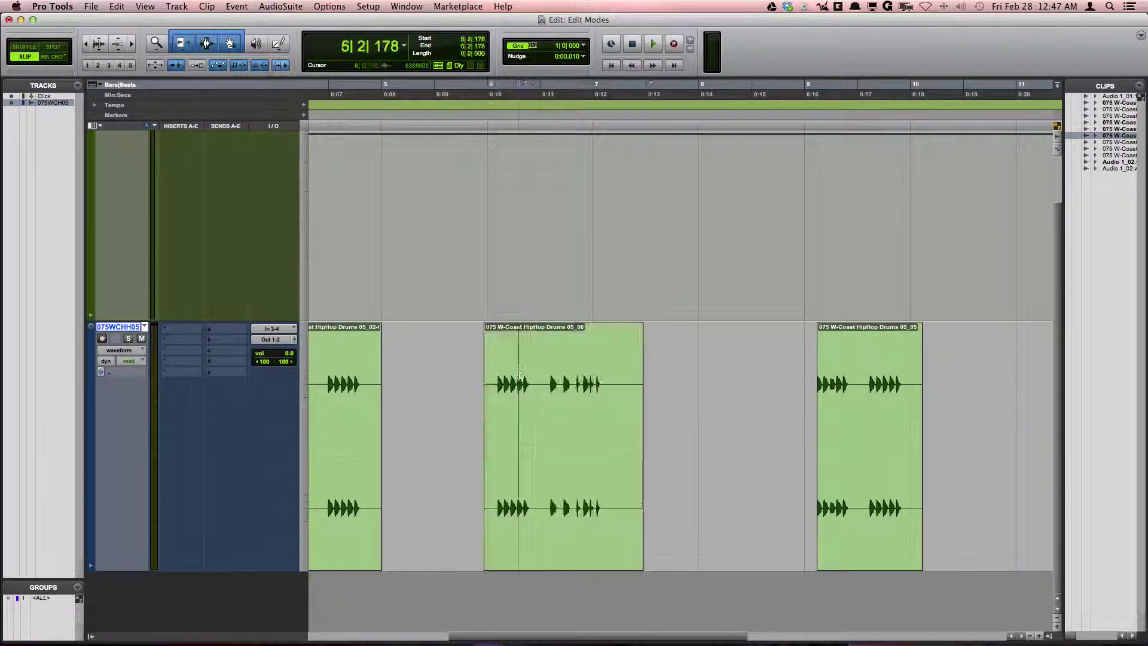
{"action": "left_click_drag", "start_coordinate": [518, 374], "coordinate": [602, 371]}
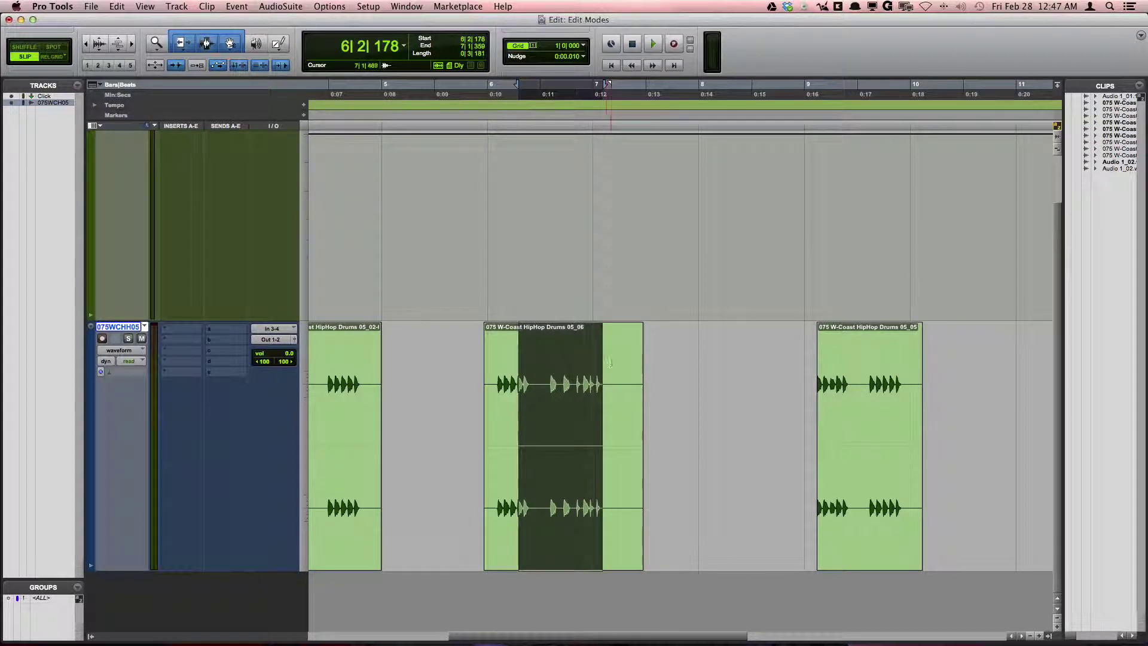
{"action": "left_click", "coordinate": [612, 374]}
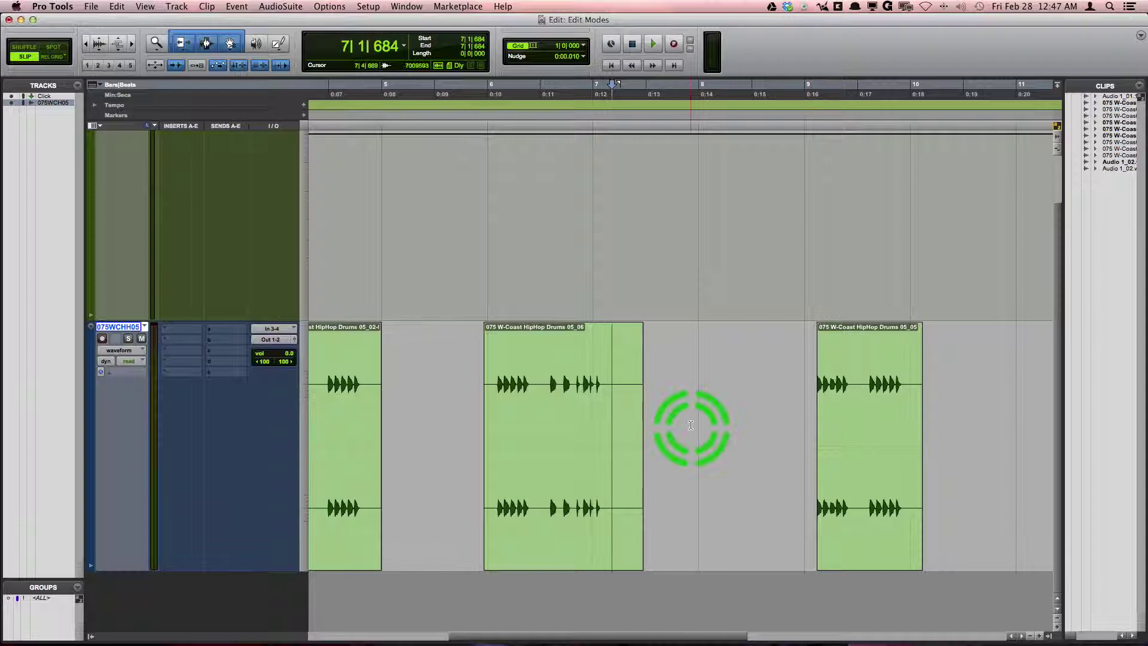
- In Spot mode, return the 05_06 clip to its original time stamp, 5|4|449
{"action": "key", "text": "F3"}
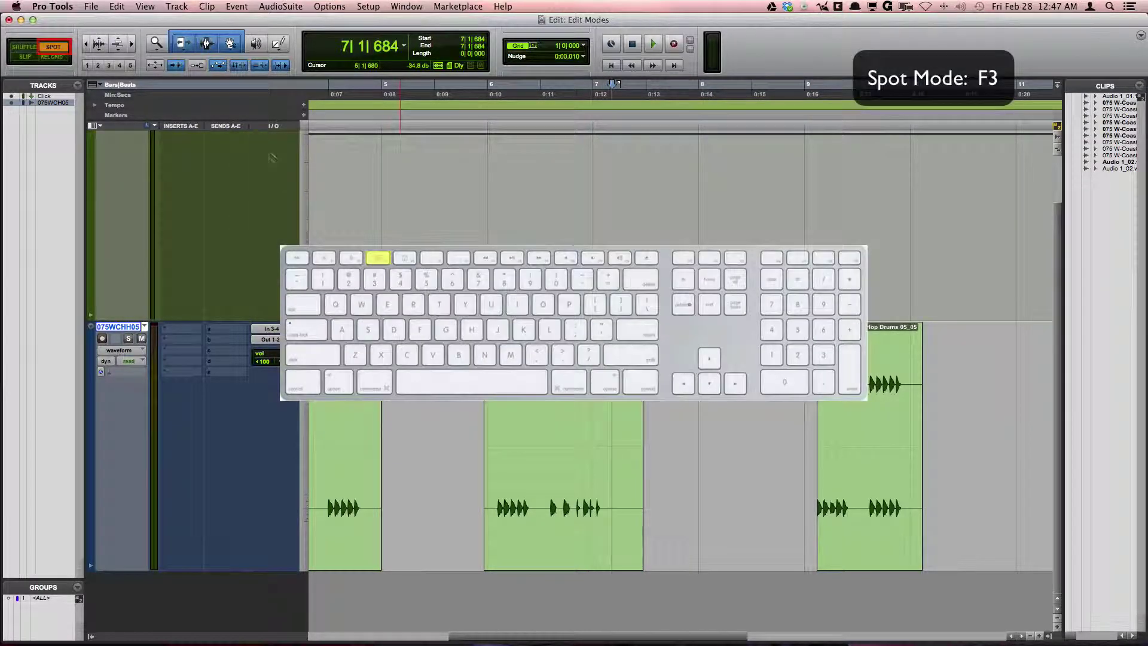
{"action": "left_click", "coordinate": [539, 512]}
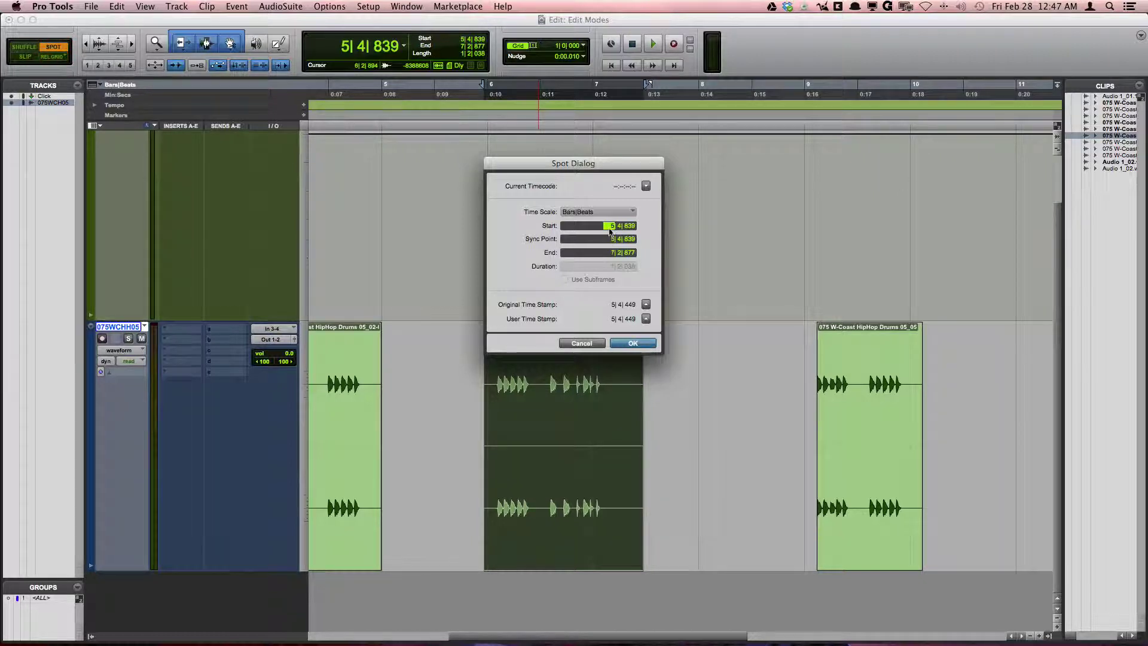
{"action": "type", "text": "6| 1| 000"}
{"action": "left_click", "coordinate": [633, 212]}
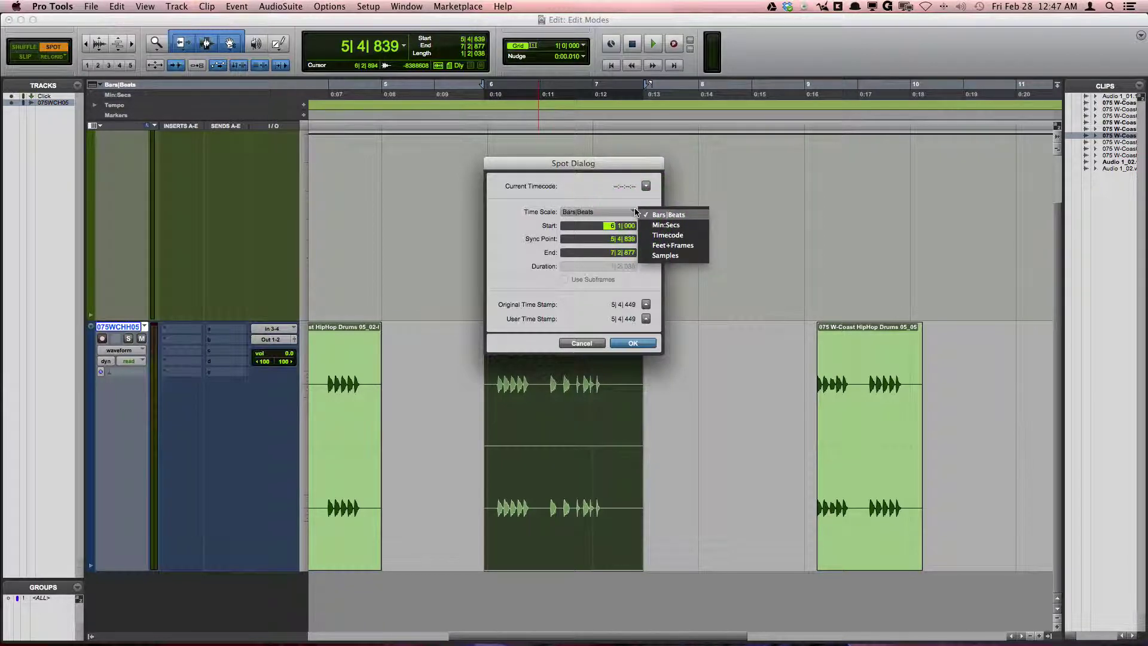
{"action": "left_click", "coordinate": [635, 213]}
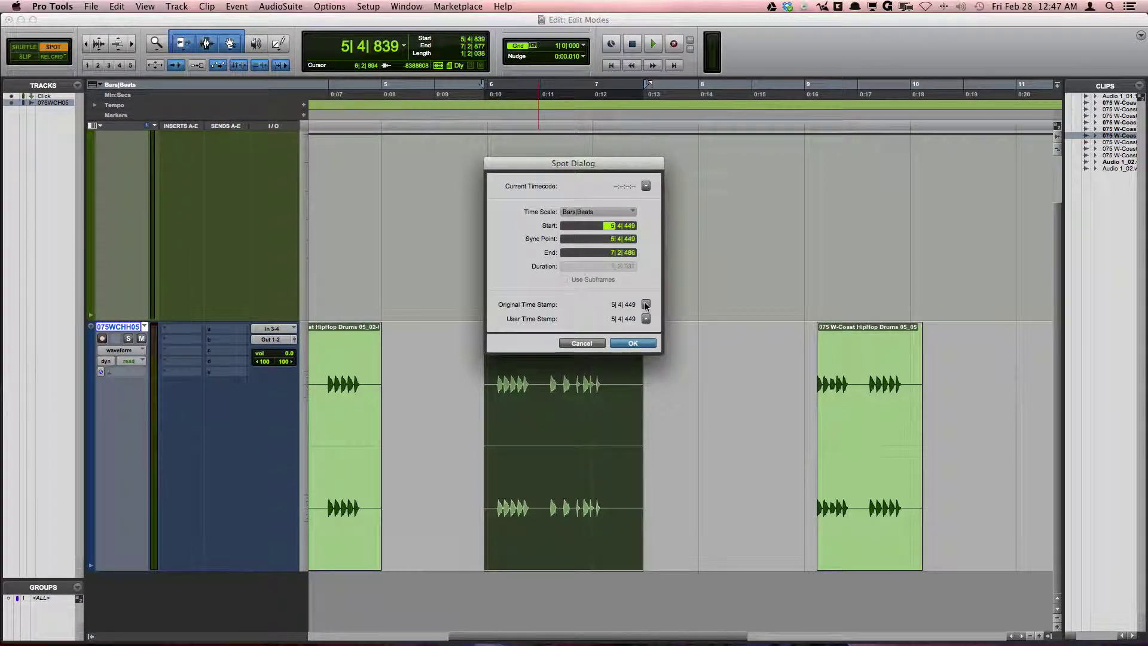
{"action": "left_click", "coordinate": [646, 305]}
{"action": "left_click", "coordinate": [632, 343]}
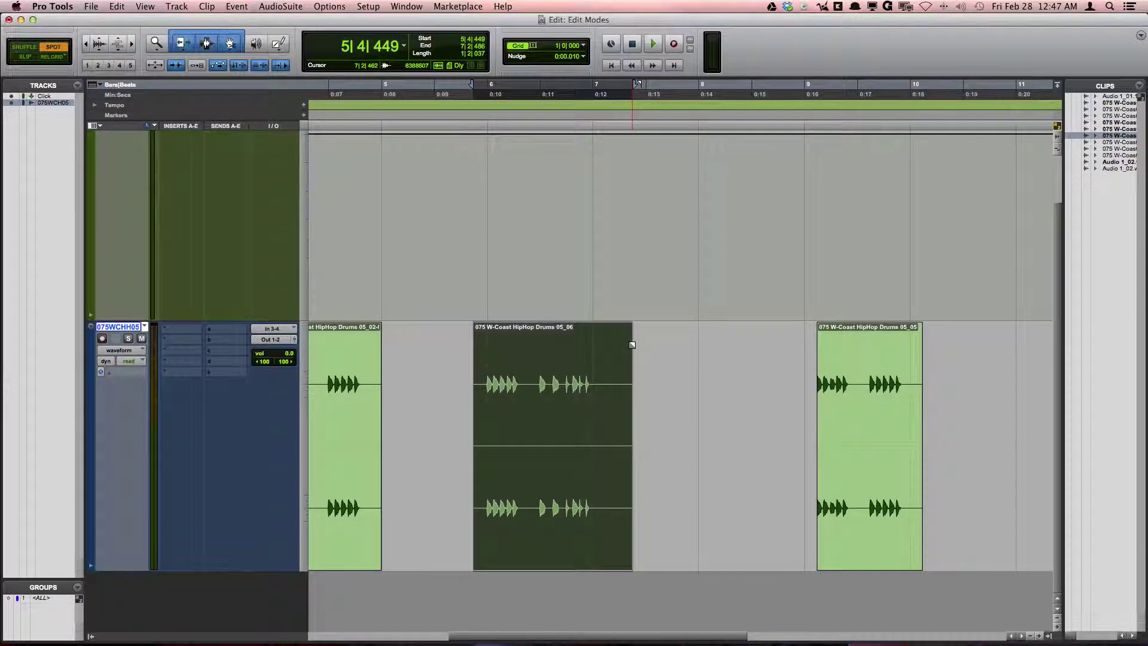
- Switch to Grid mode, toggle the grid lines off and on, and show the grid value list
{"action": "key", "text": "F4"}
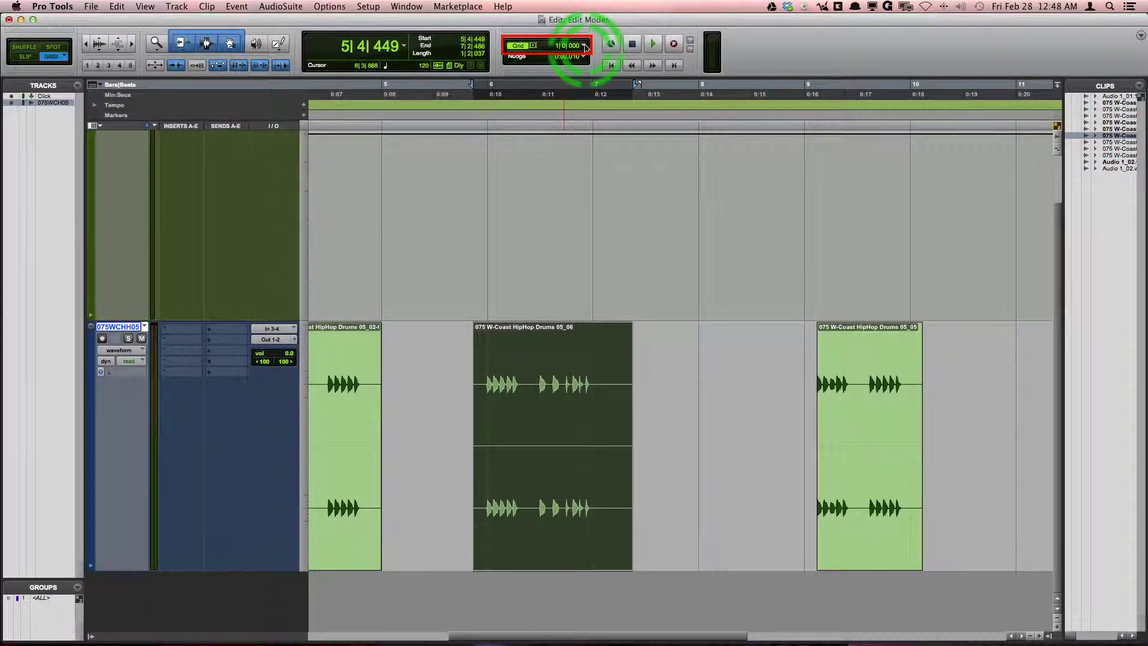
{"action": "left_click", "coordinate": [517, 48]}
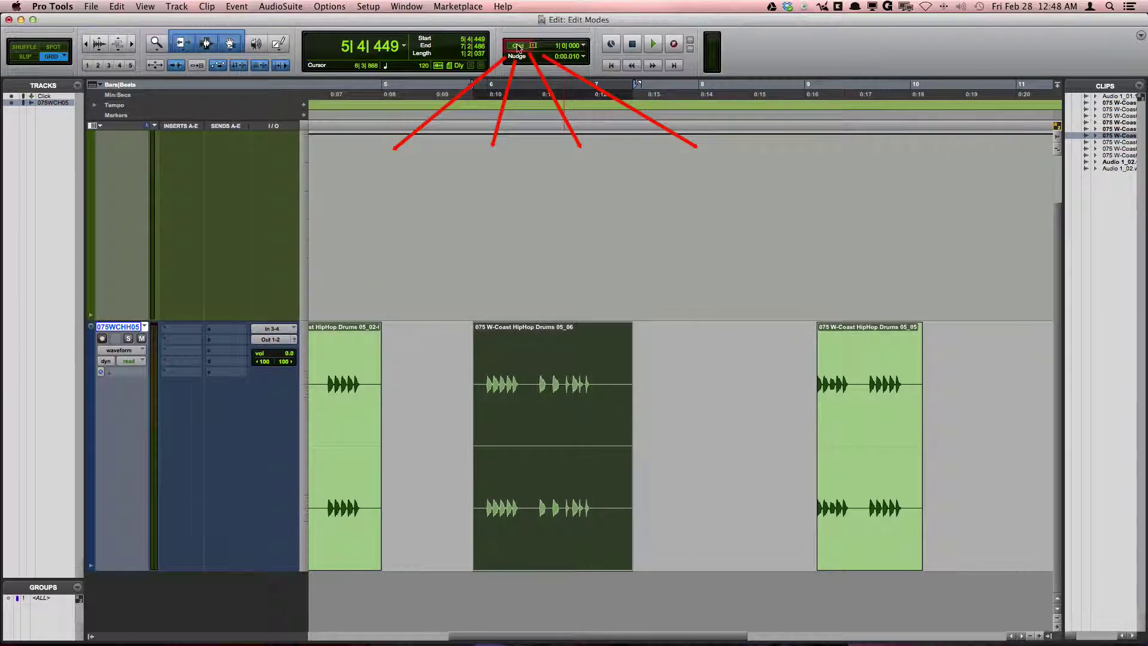
{"action": "left_click", "coordinate": [518, 48]}
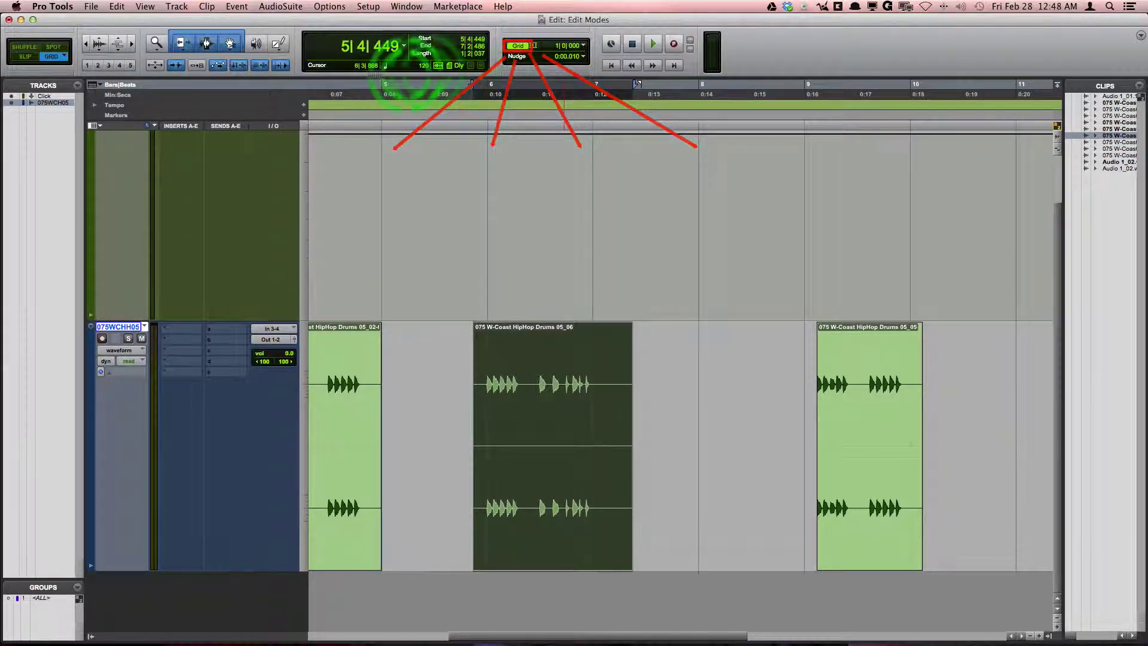
{"action": "left_click", "coordinate": [126, 85]}
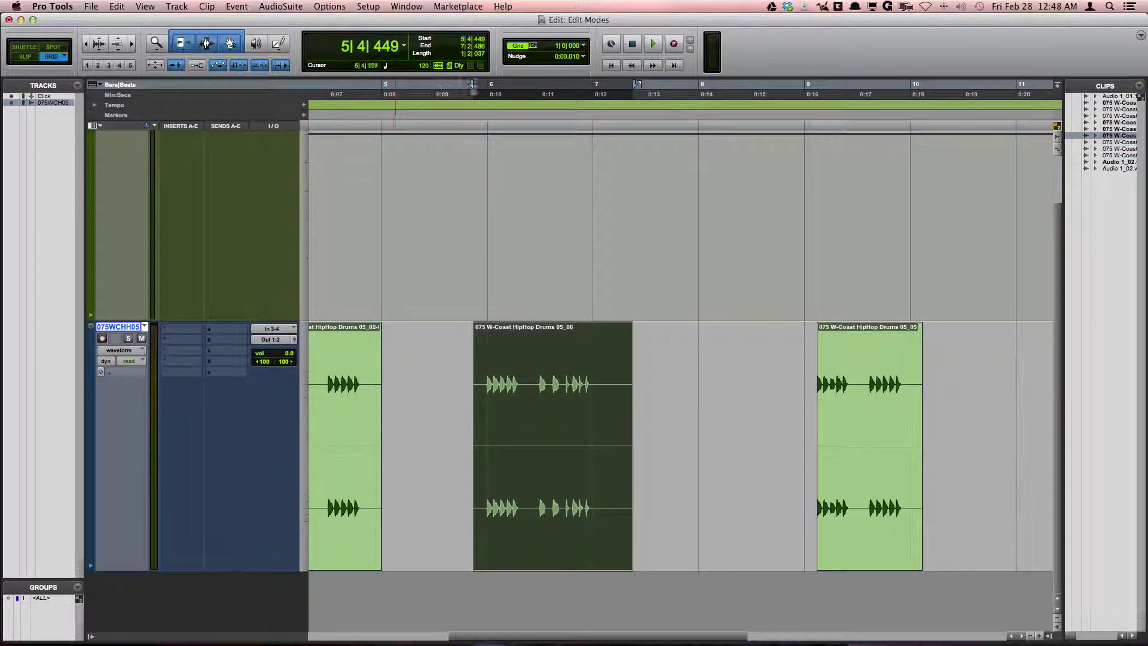
{"action": "left_click", "coordinate": [584, 48]}
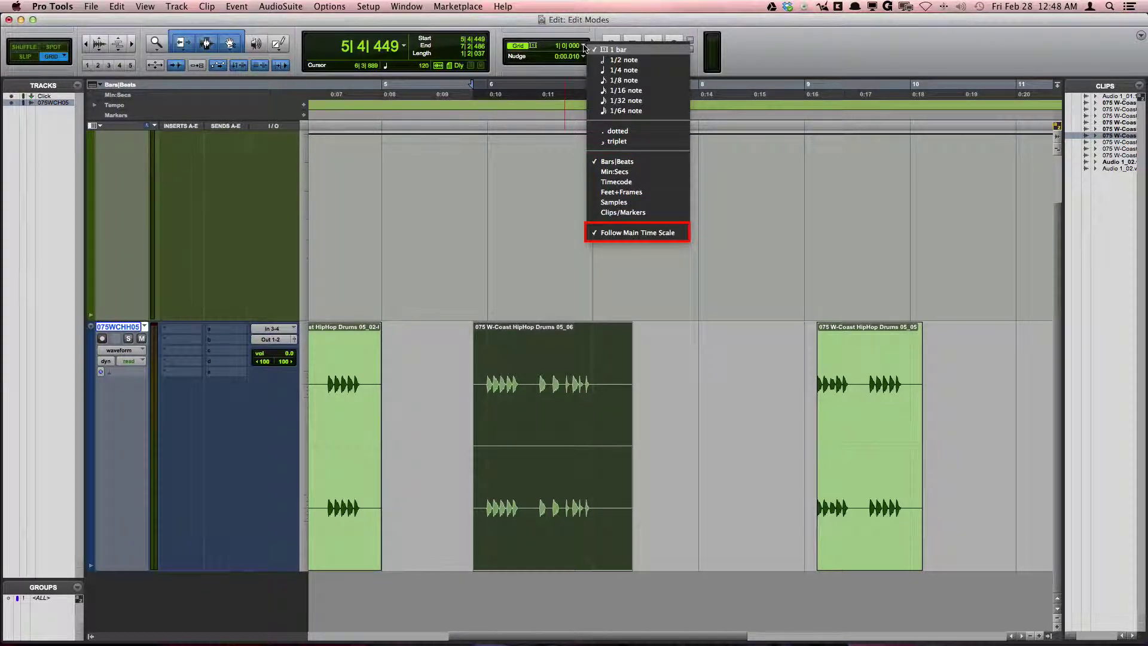
- Leave the grid at 1 bar and switch the main time scale to Min:Secs
{"action": "left_click", "coordinate": [592, 50]}
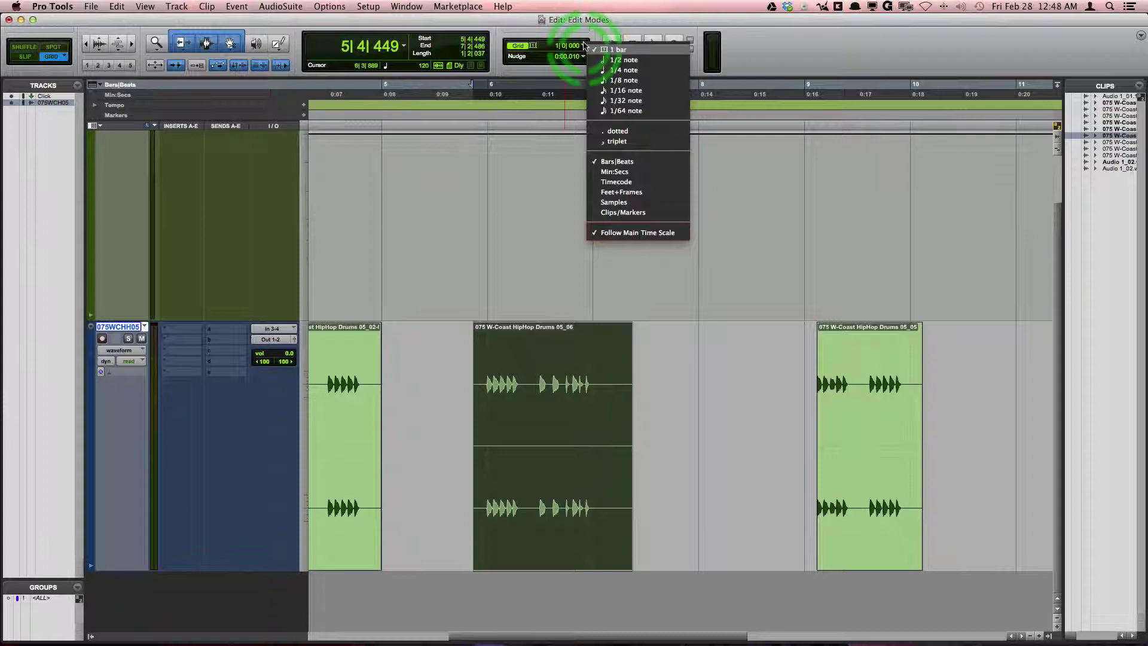
{"action": "left_click", "coordinate": [136, 97]}
- Return to Bars|Beats with a 1-bar Absolute Grid and select the bar 7–8 range
{"action": "left_click", "coordinate": [132, 85]}
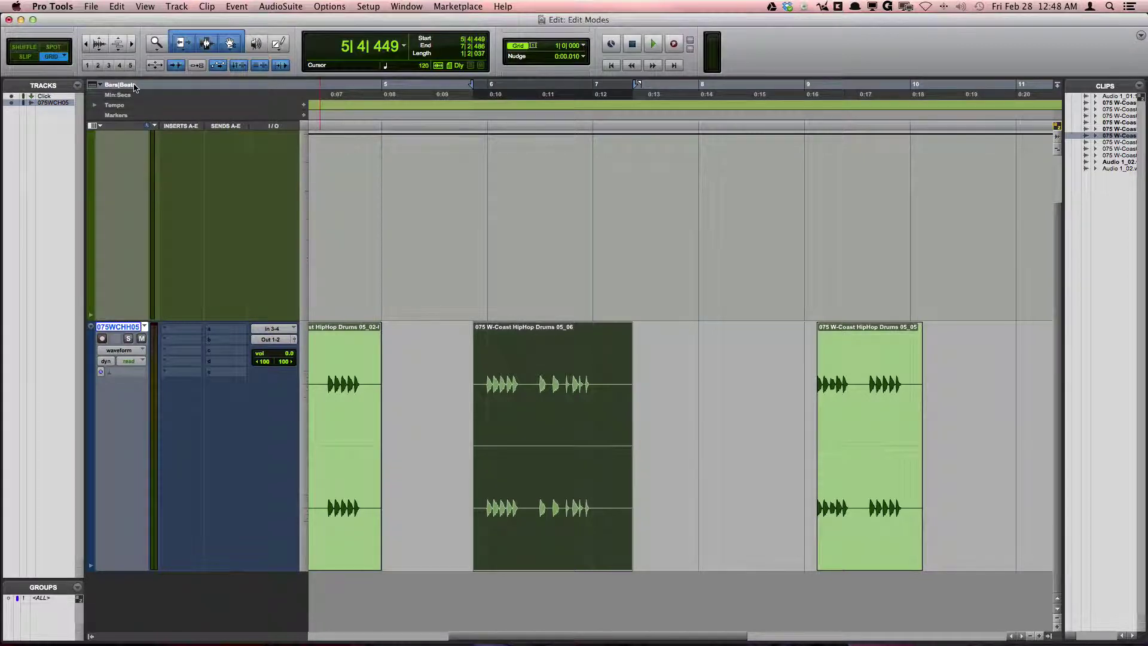
{"action": "left_click", "coordinate": [65, 56]}
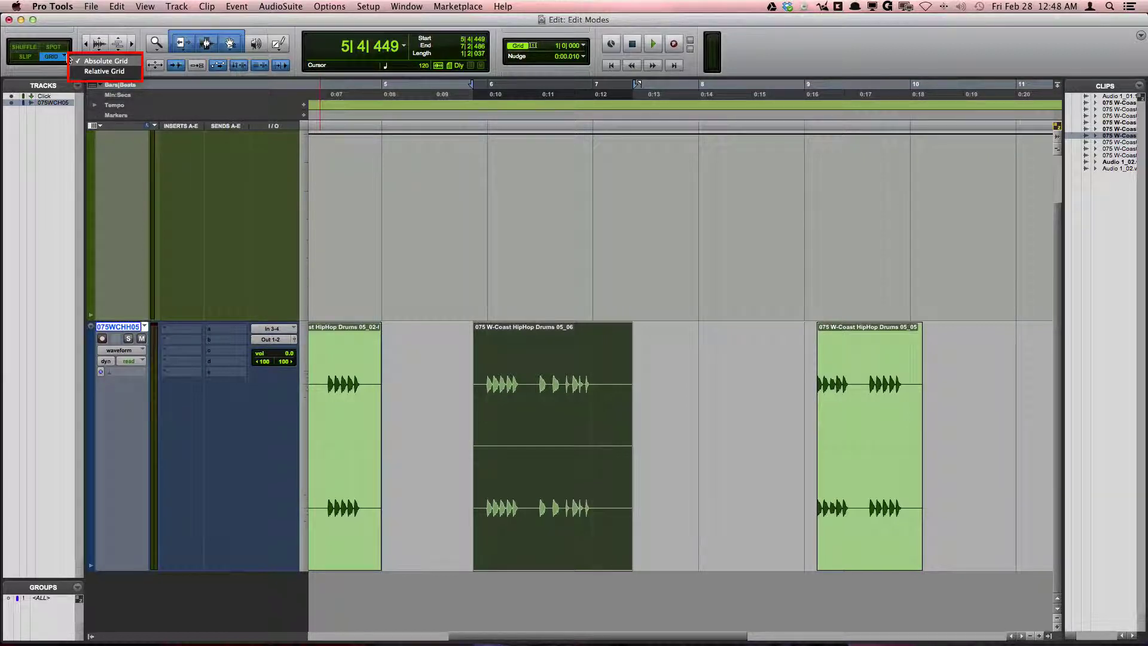
{"action": "left_click", "coordinate": [104, 71]}
{"action": "left_click", "coordinate": [602, 461]}
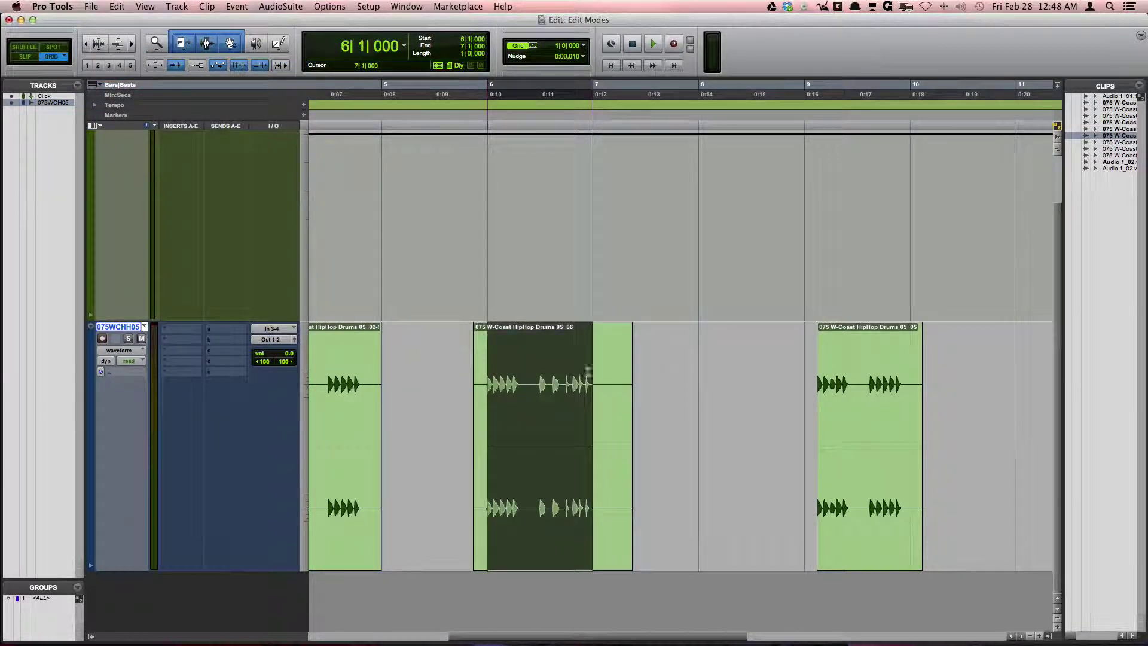
{"action": "left_click", "coordinate": [682, 368]}
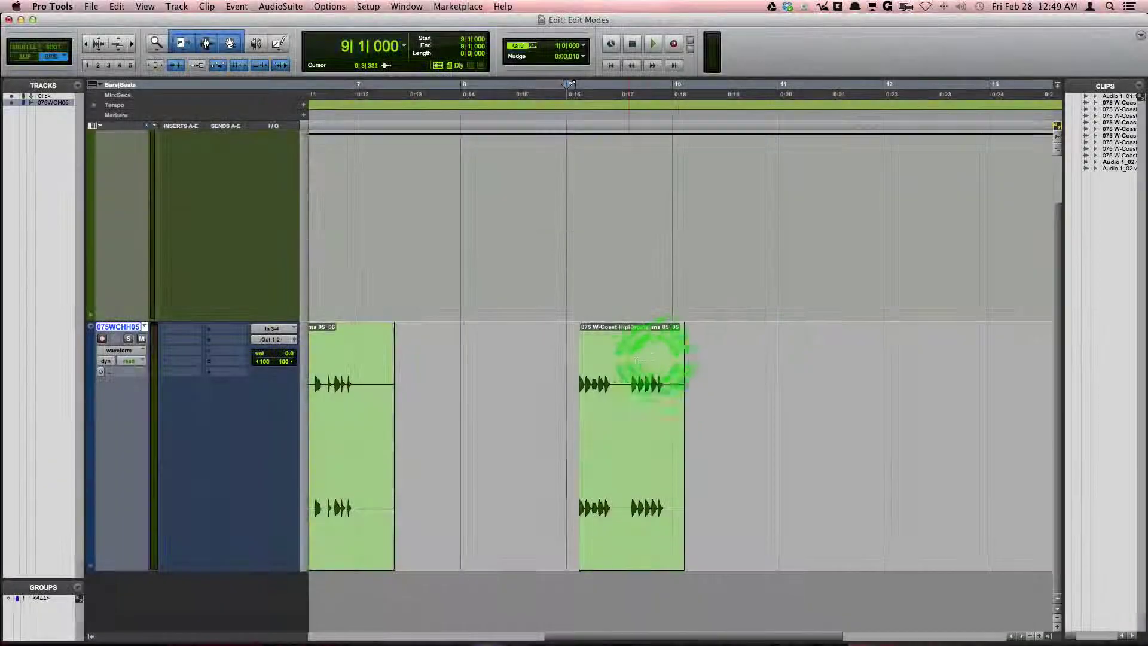
- Snap the 05_05 clip to start on bar 9, playing the track before and after
{"action": "left_click_drag", "start_coordinate": [653, 363], "coordinate": [584, 373]}
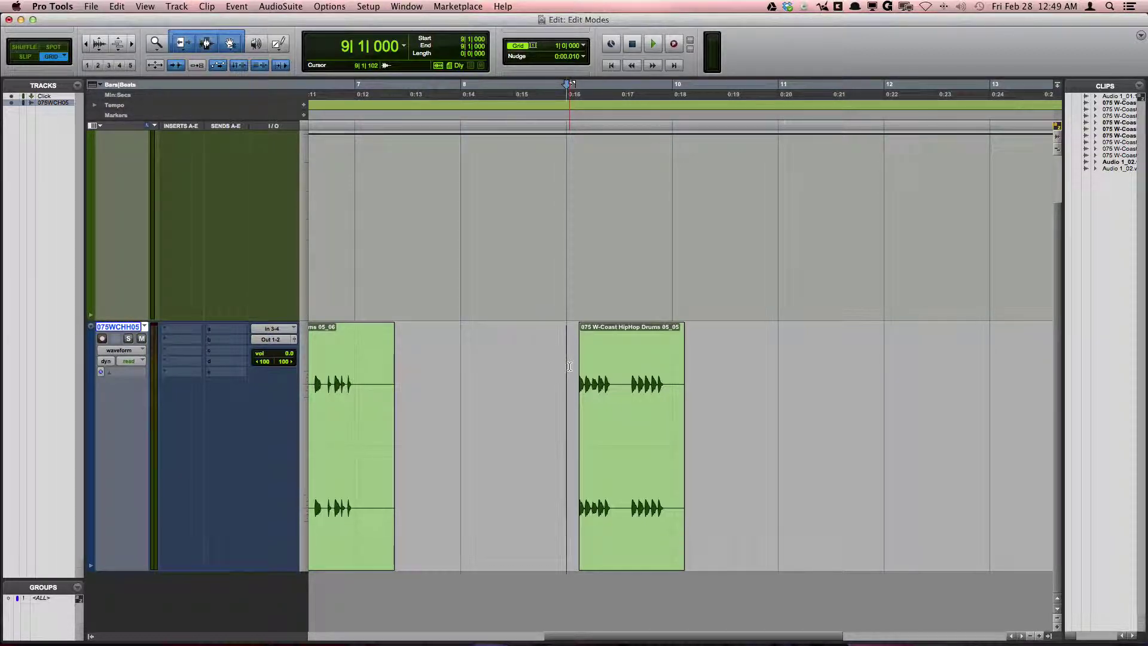
{"action": "key", "text": "space"}
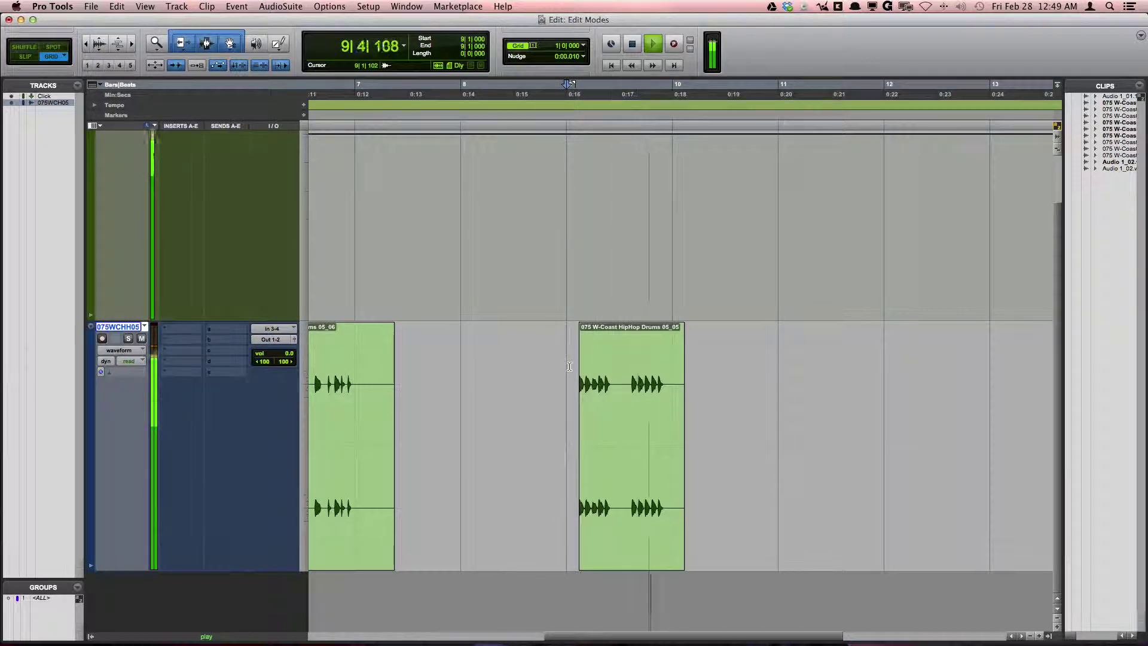
{"action": "key", "text": "space"}
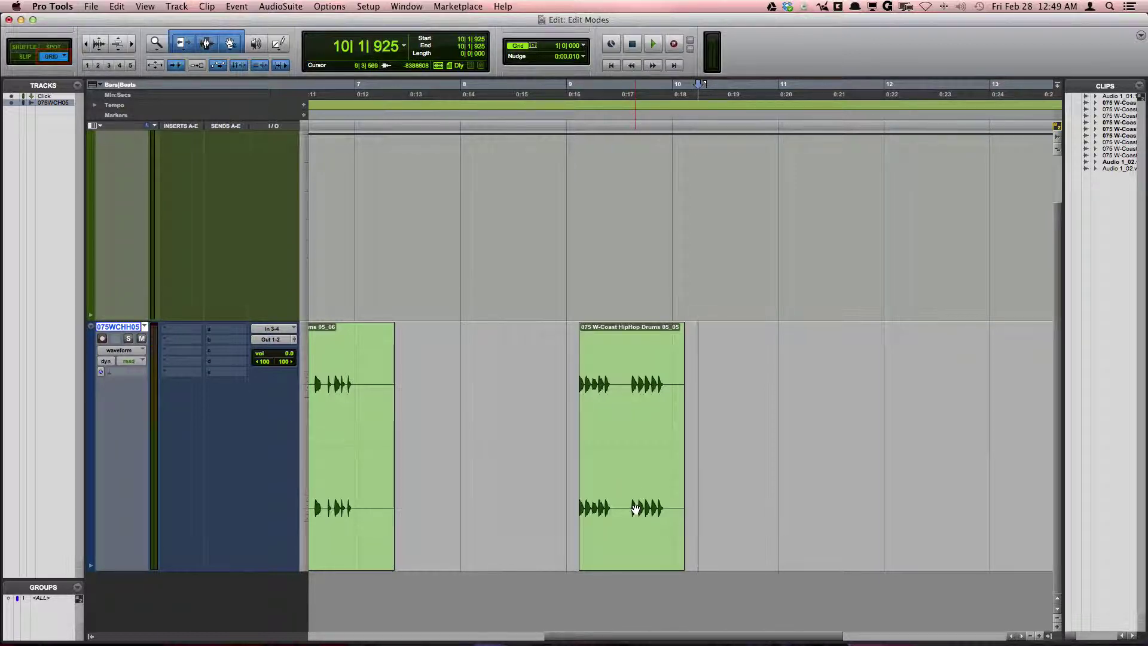
{"action": "left_click_drag", "start_coordinate": [635, 509], "coordinate": [615, 509]}
{"action": "key", "text": "space"}
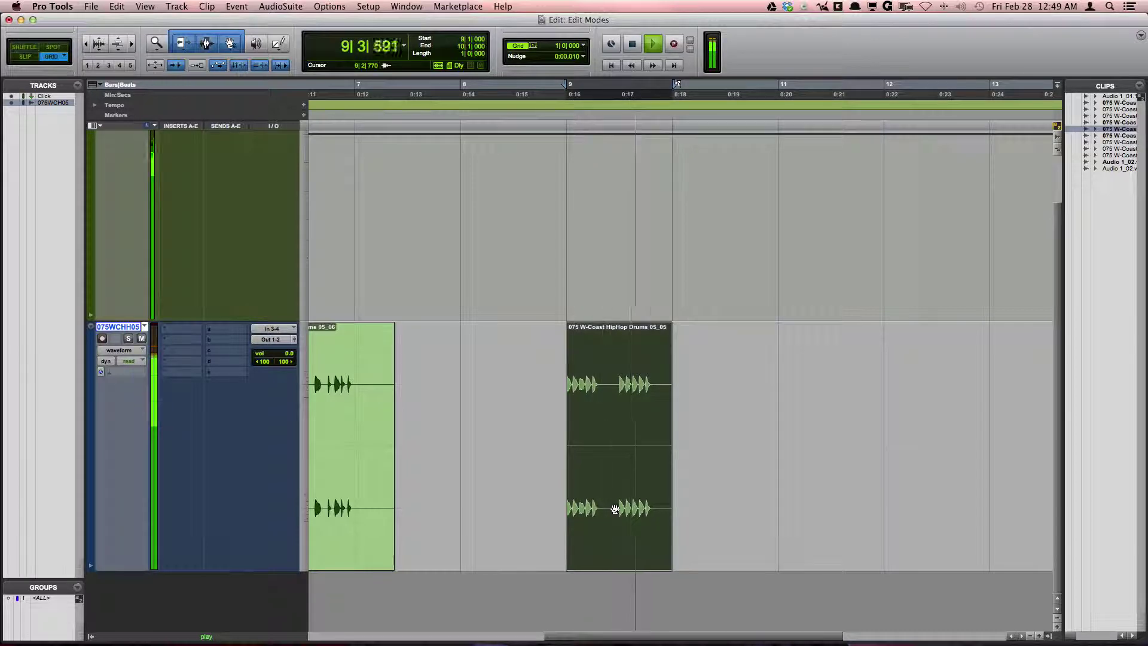
- Stop playback and move the 05_06 clip to start on bar 7
{"action": "left_click", "coordinate": [615, 509]}
{"action": "left_click", "coordinate": [536, 434]}
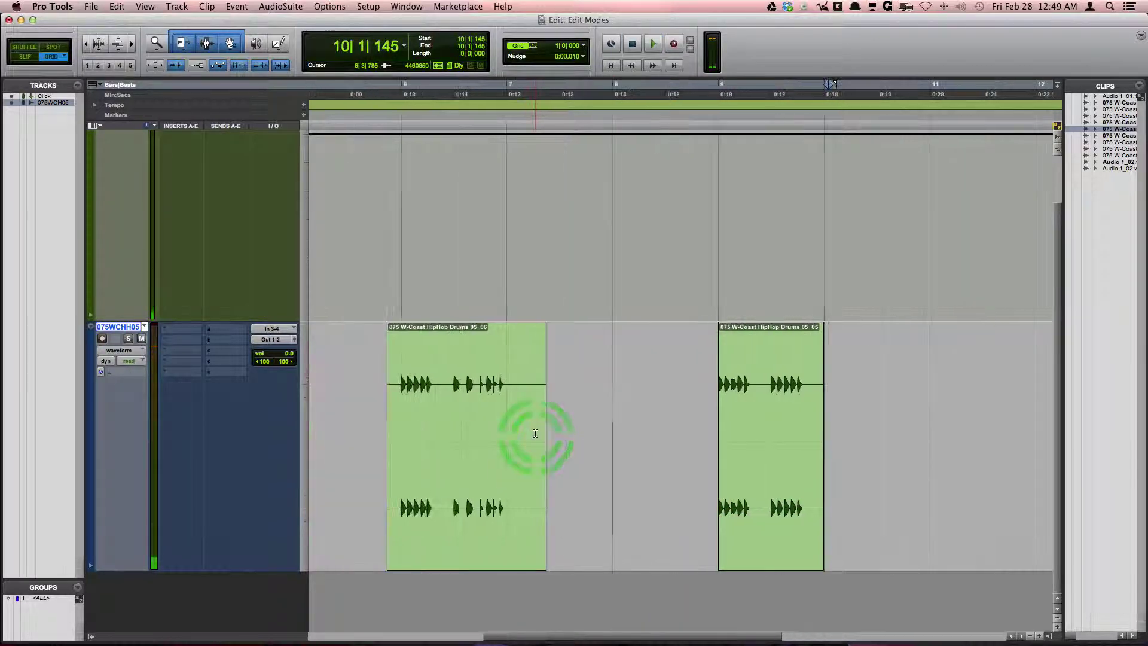
{"action": "scroll", "coordinate": [535, 433], "scroll_direction": "left", "scroll_amount": 3}
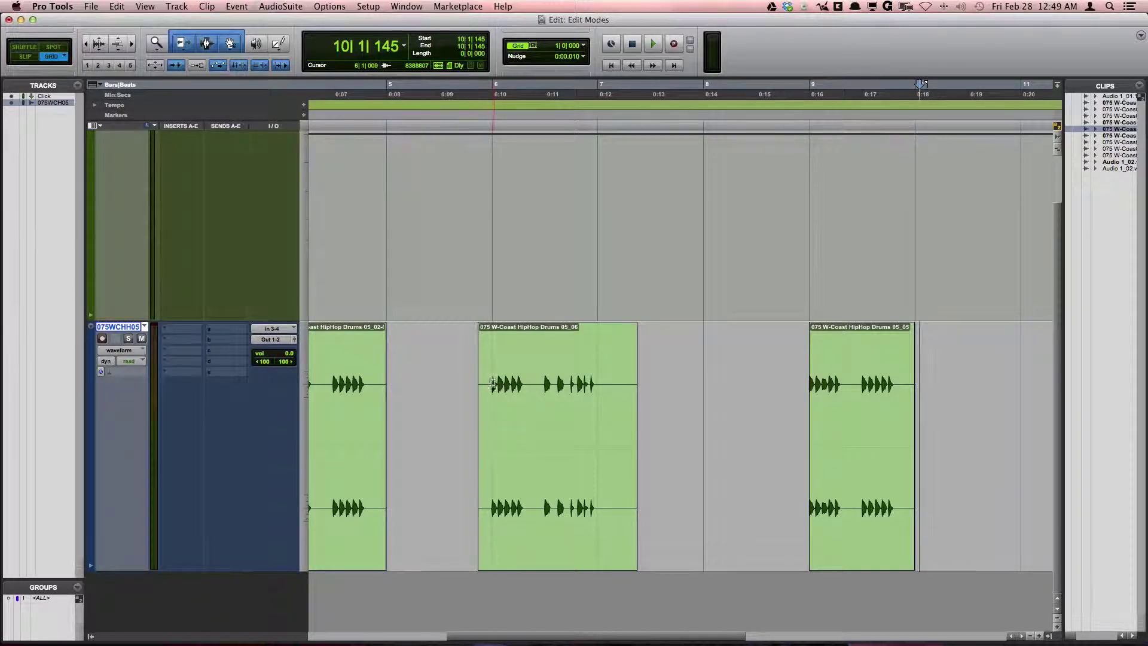
{"action": "left_click", "coordinate": [532, 521]}
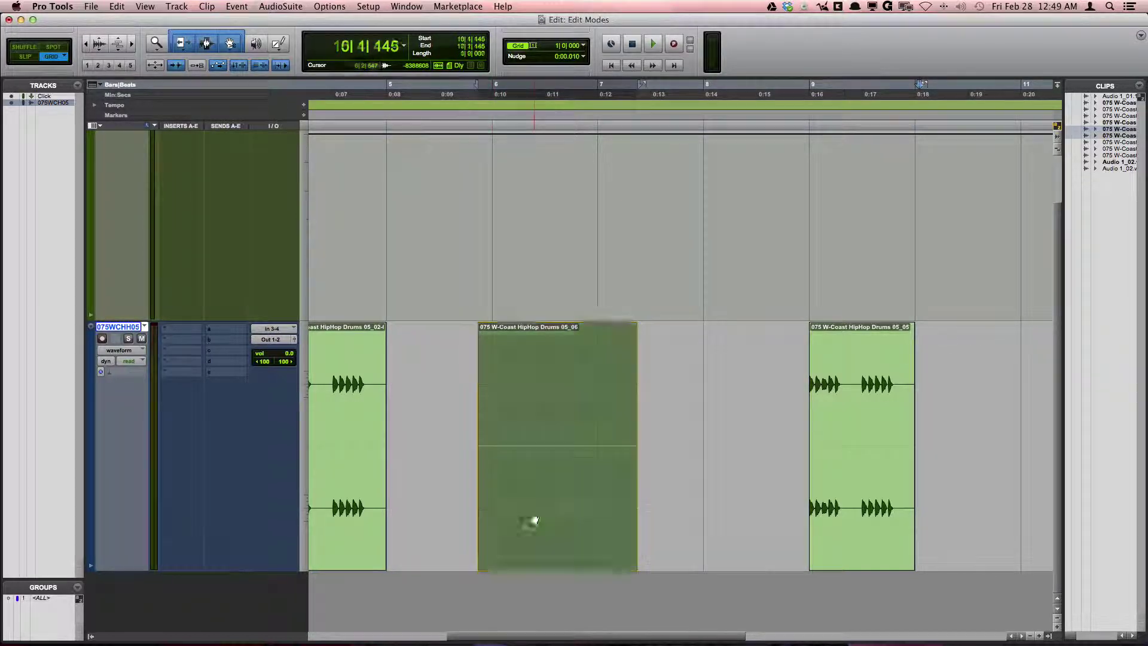
{"action": "left_click_drag", "start_coordinate": [534, 520], "coordinate": [636, 505]}
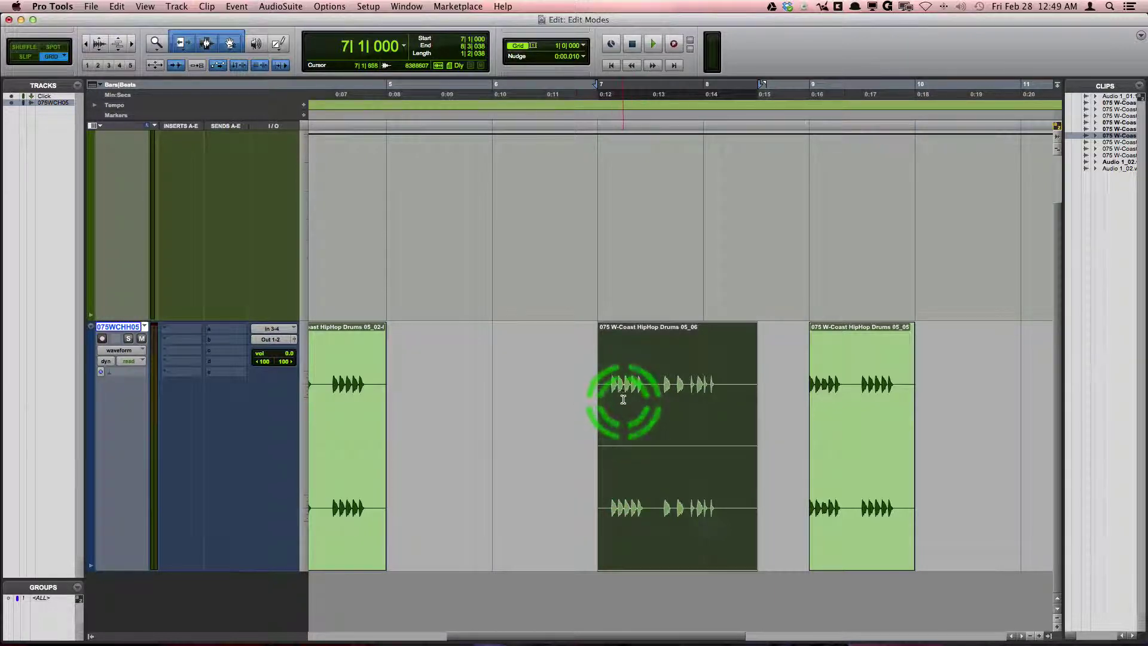
- Play it, drag 05_06 back to 5|4|449, and switch grid snapping to Relative Grid
{"action": "key", "text": "space"}
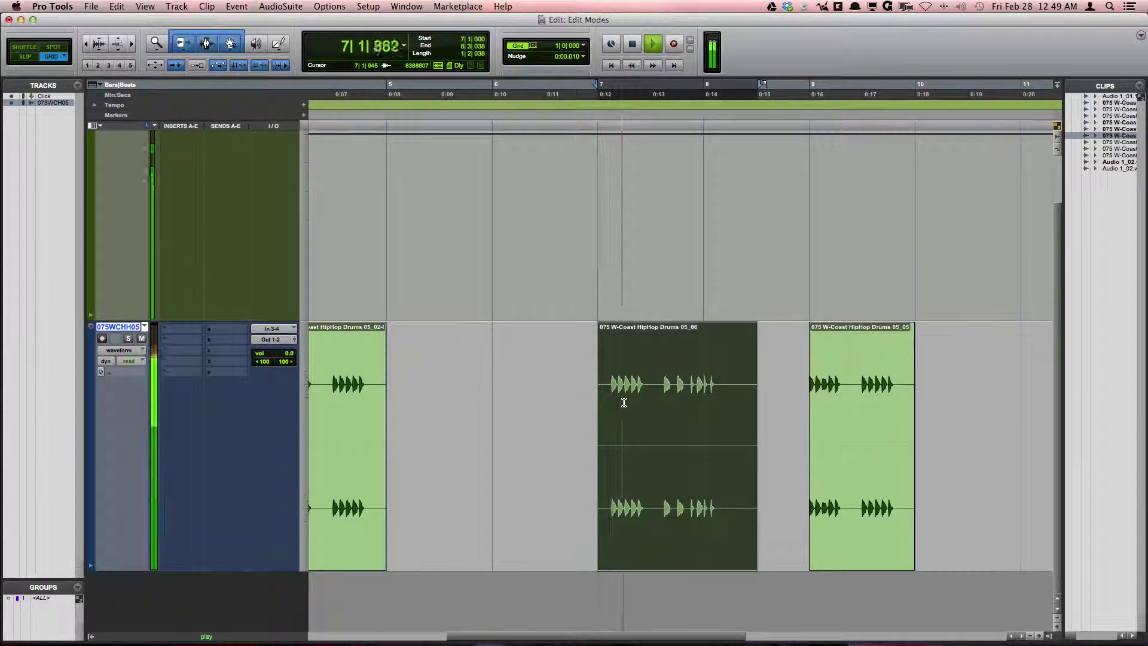
{"action": "key", "text": "space"}
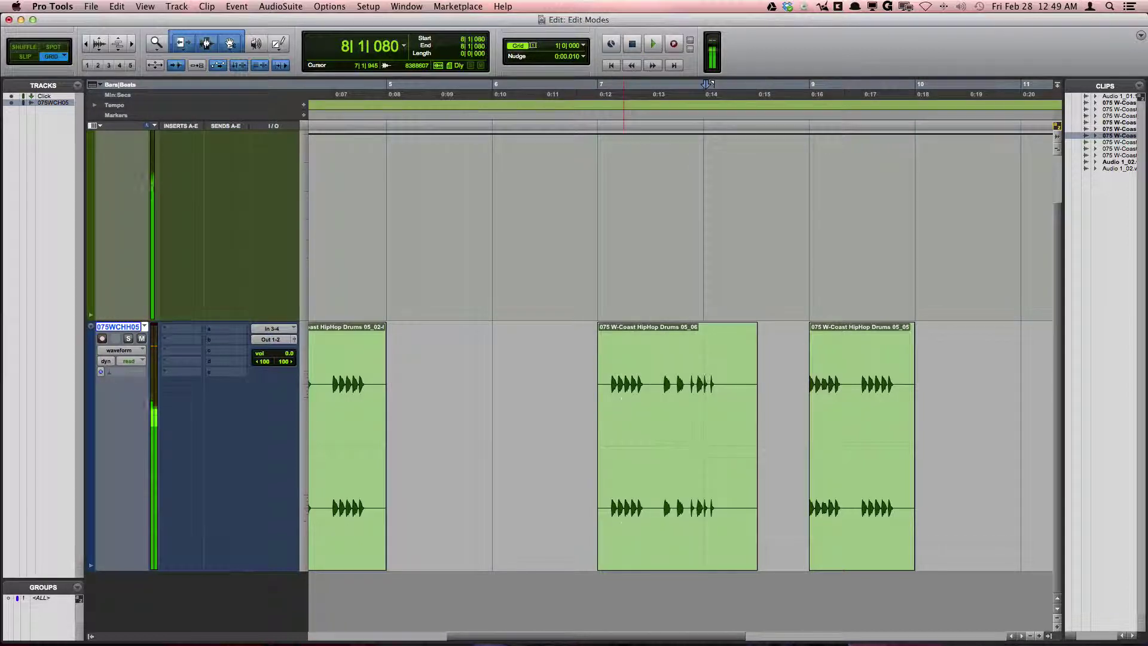
{"action": "left_click_drag", "start_coordinate": [605, 477], "coordinate": [486, 478]}
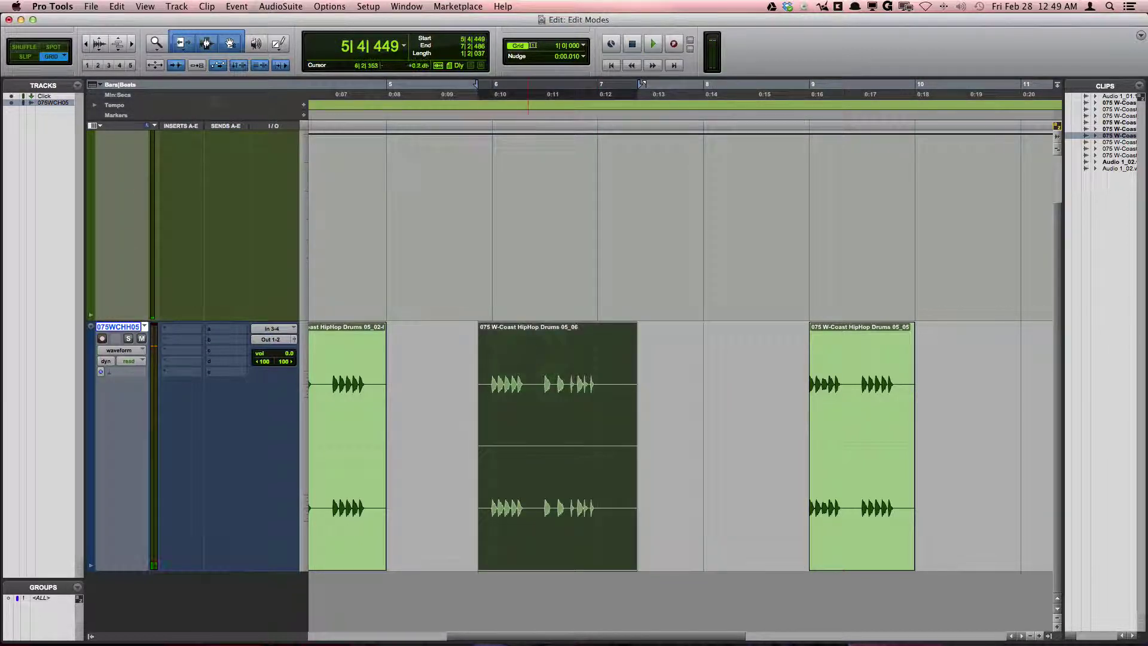
{"action": "left_click", "coordinate": [57, 61]}
{"action": "left_click", "coordinate": [86, 71]}
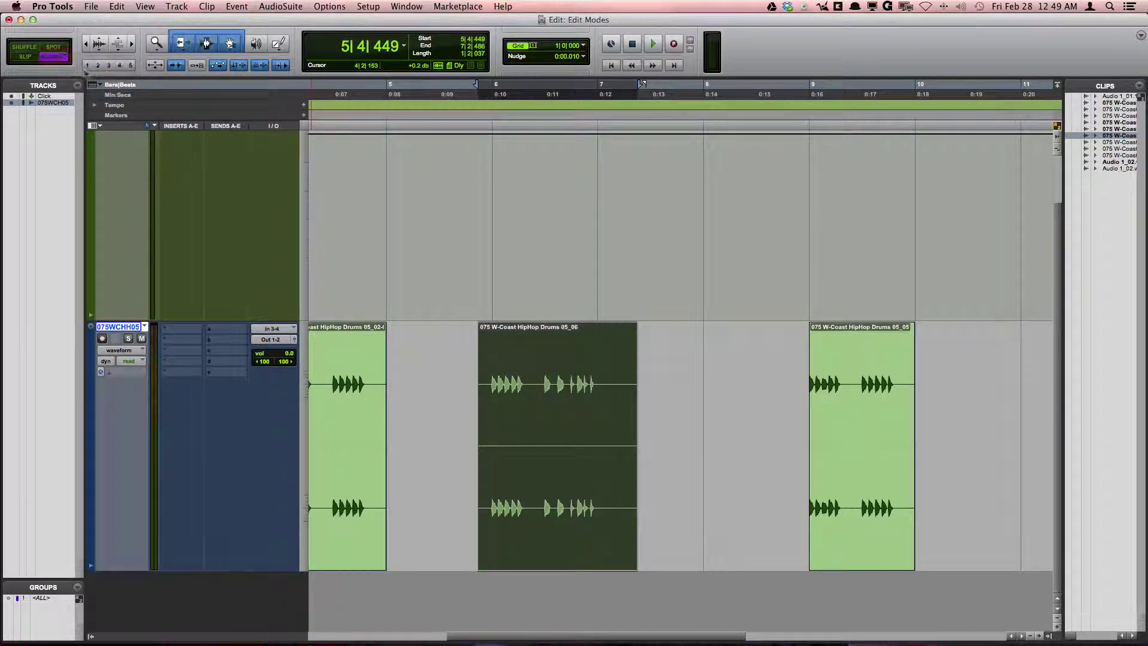
- Move 05_06 one bar later to 6|4|449 on the Relative Grid and play it back
{"action": "left_click_drag", "start_coordinate": [587, 521], "coordinate": [674, 526]}
{"action": "left_click", "coordinate": [590, 504]}
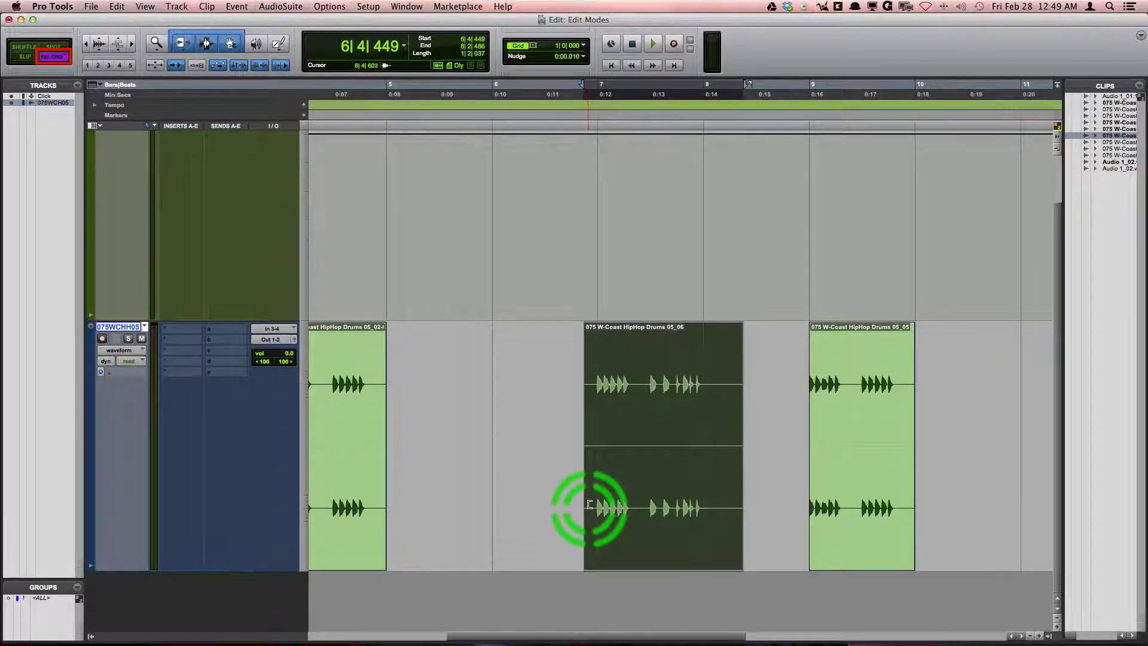
{"action": "left_click", "coordinate": [590, 505]}
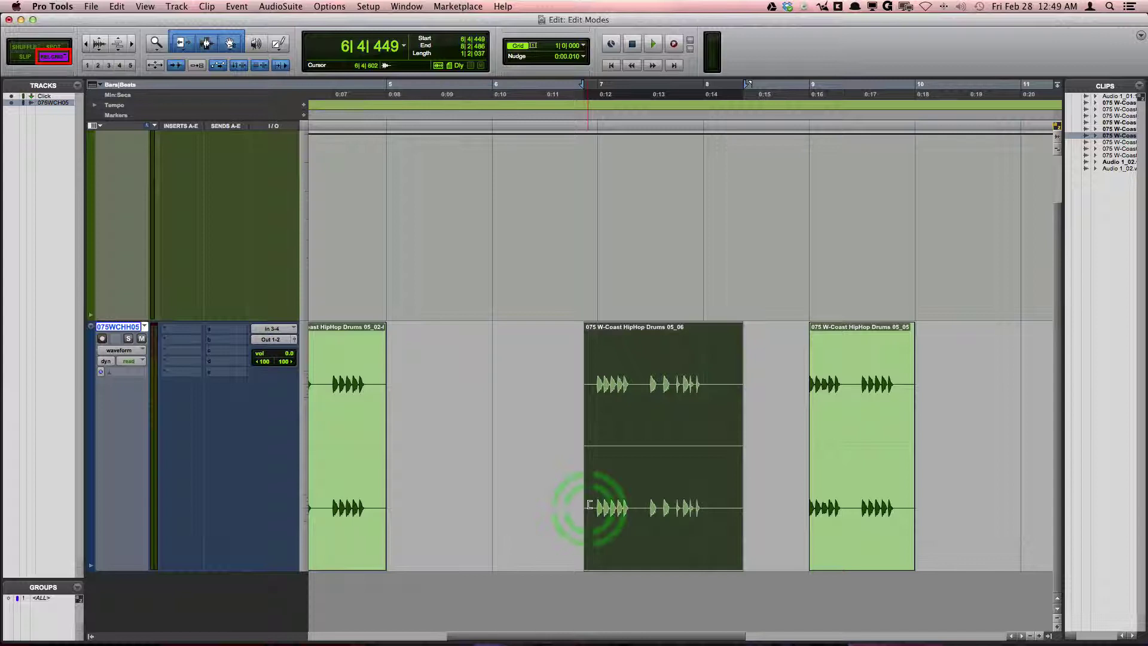
{"action": "key", "text": "space"}
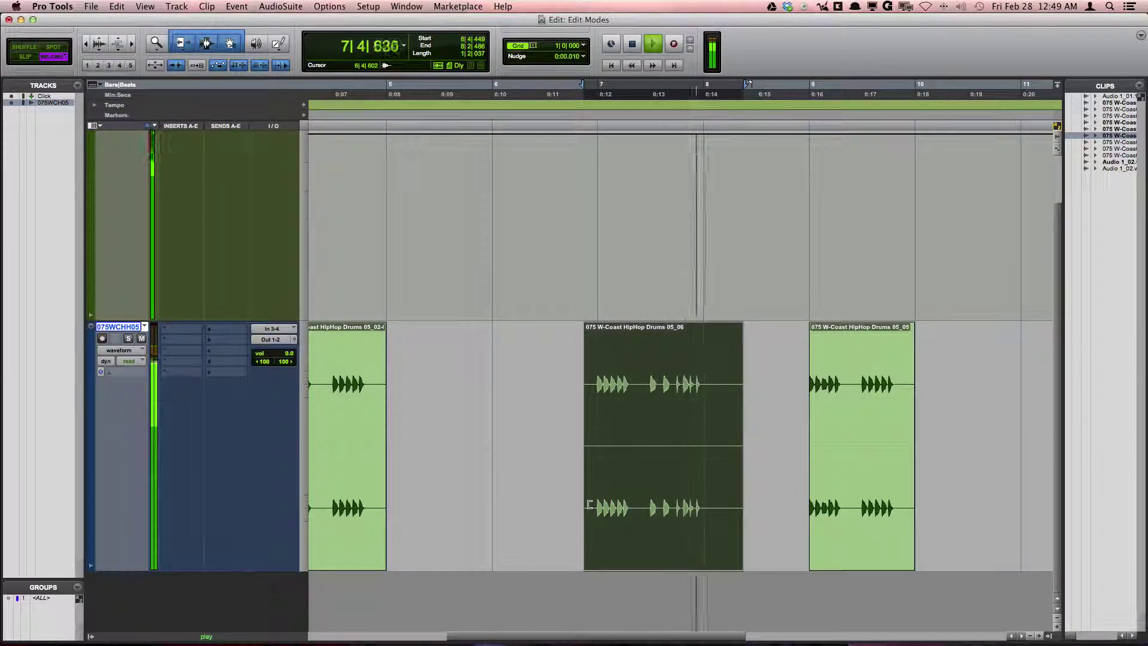
{"action": "key", "text": "space"}
{"action": "left_click", "coordinate": [653, 534]}
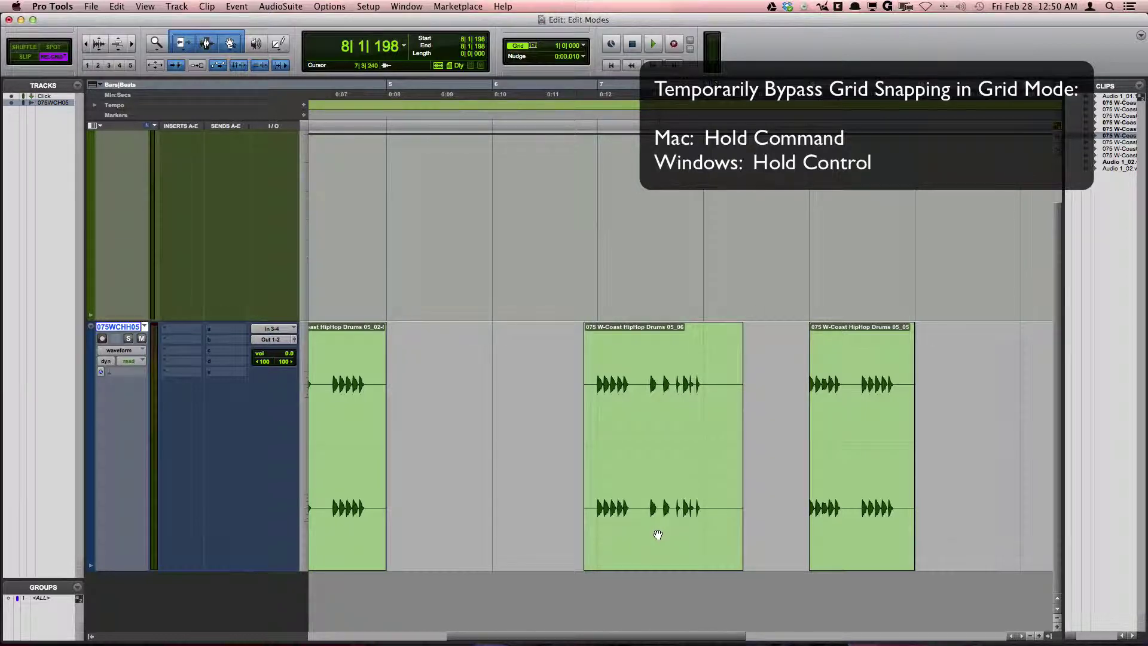
- Drag the middle clip slightly earlier off the grid, then select a time range inside it
{"action": "left_click_drag", "start_coordinate": [658, 534], "coordinate": [600, 460]}
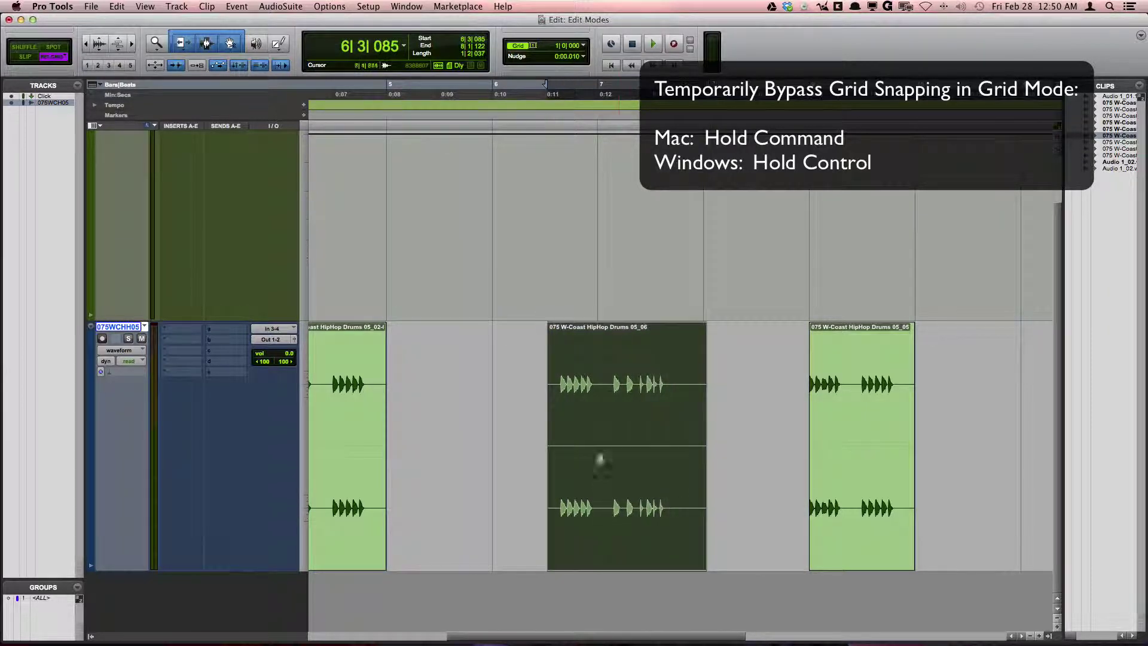
{"action": "left_click_drag", "start_coordinate": [585, 371], "coordinate": [684, 528]}
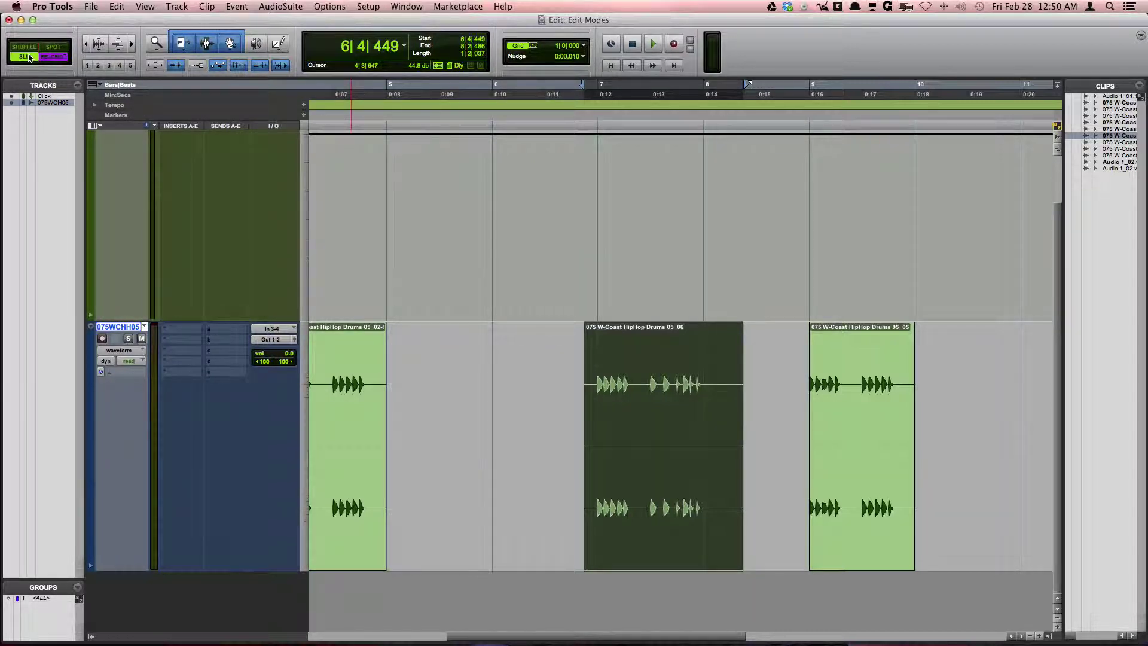
- Select bar 7–8 of the 05_06 clip, delete it in Shuffle mode, then undo
{"action": "left_click", "coordinate": [53, 47]}
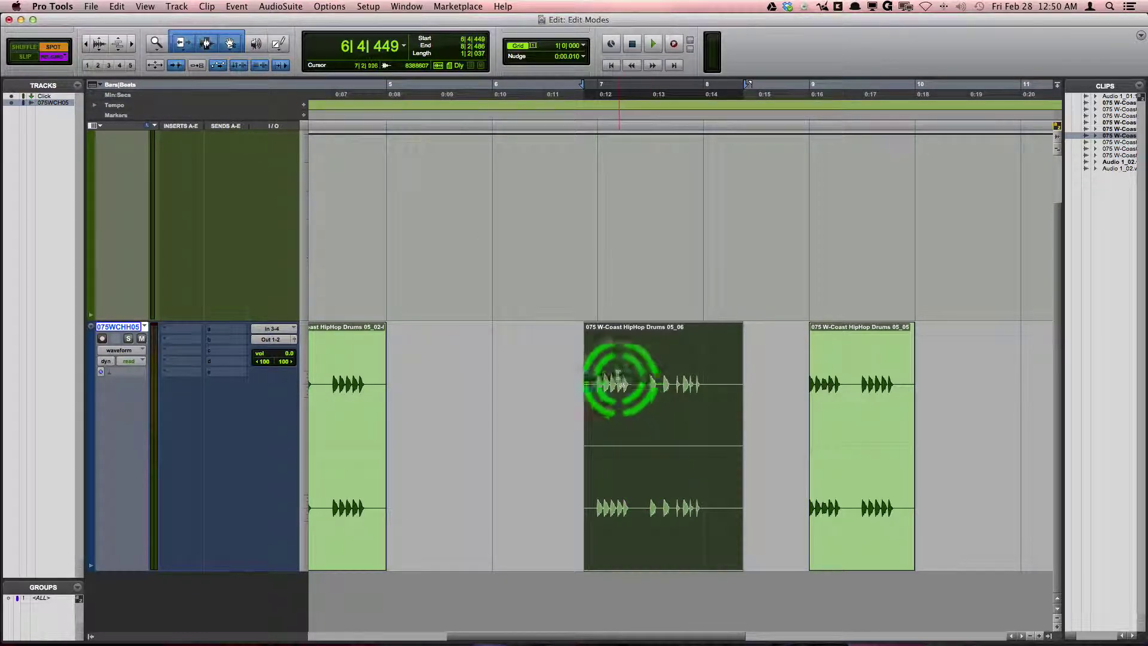
{"action": "left_click_drag", "start_coordinate": [615, 379], "coordinate": [686, 372]}
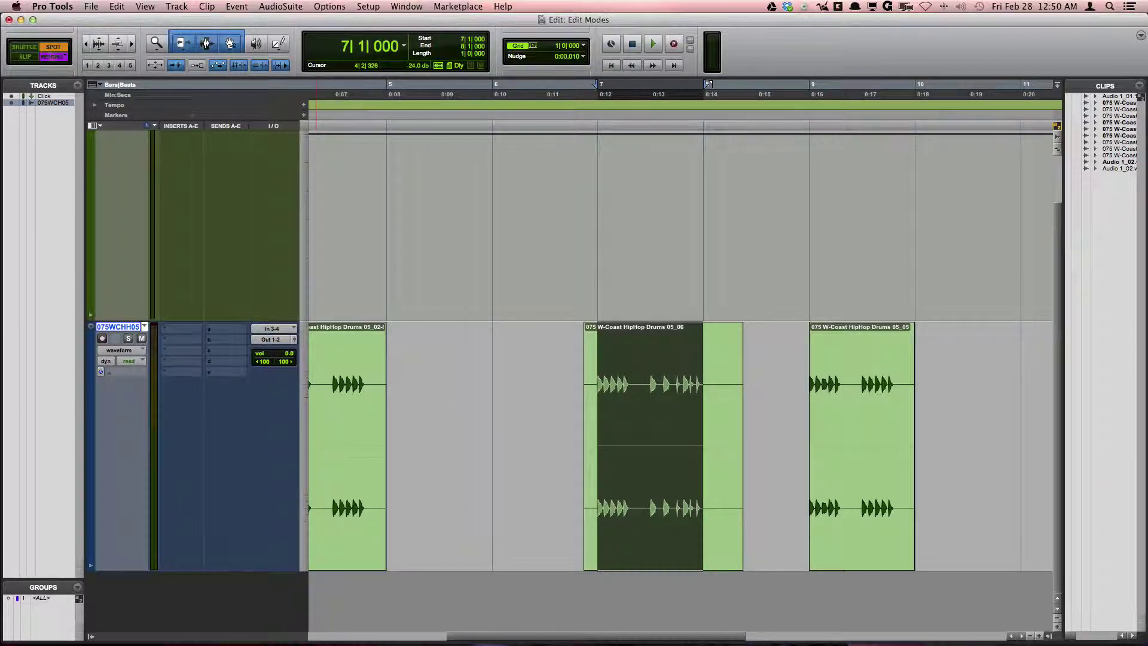
{"action": "left_click", "coordinate": [21, 48]}
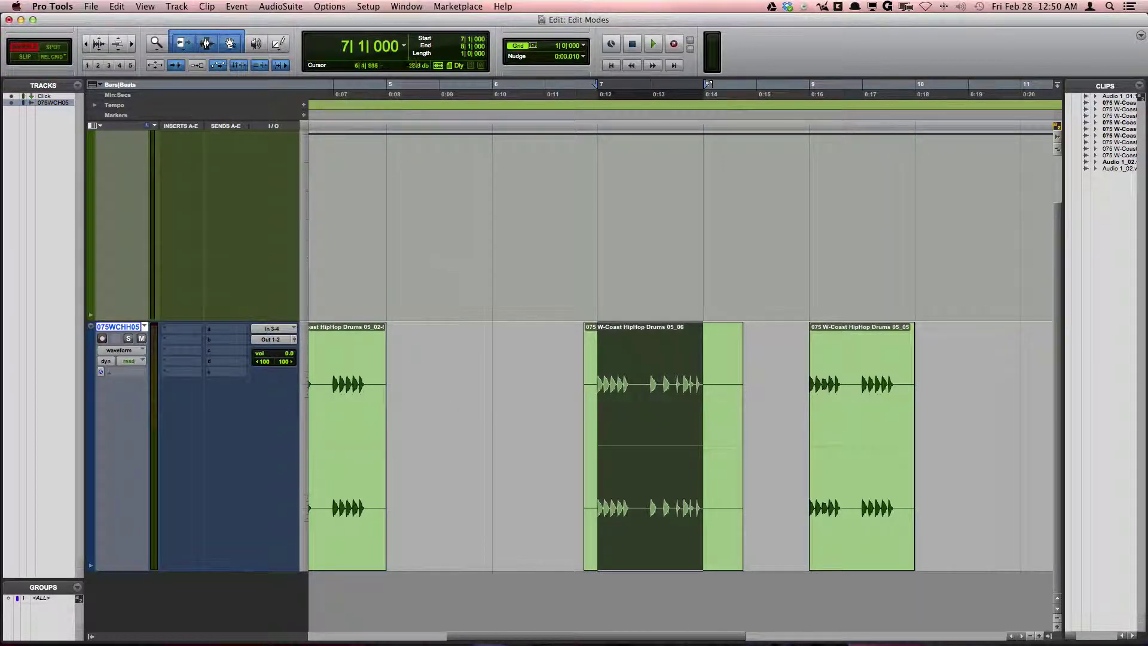
{"action": "key", "text": "Delete"}
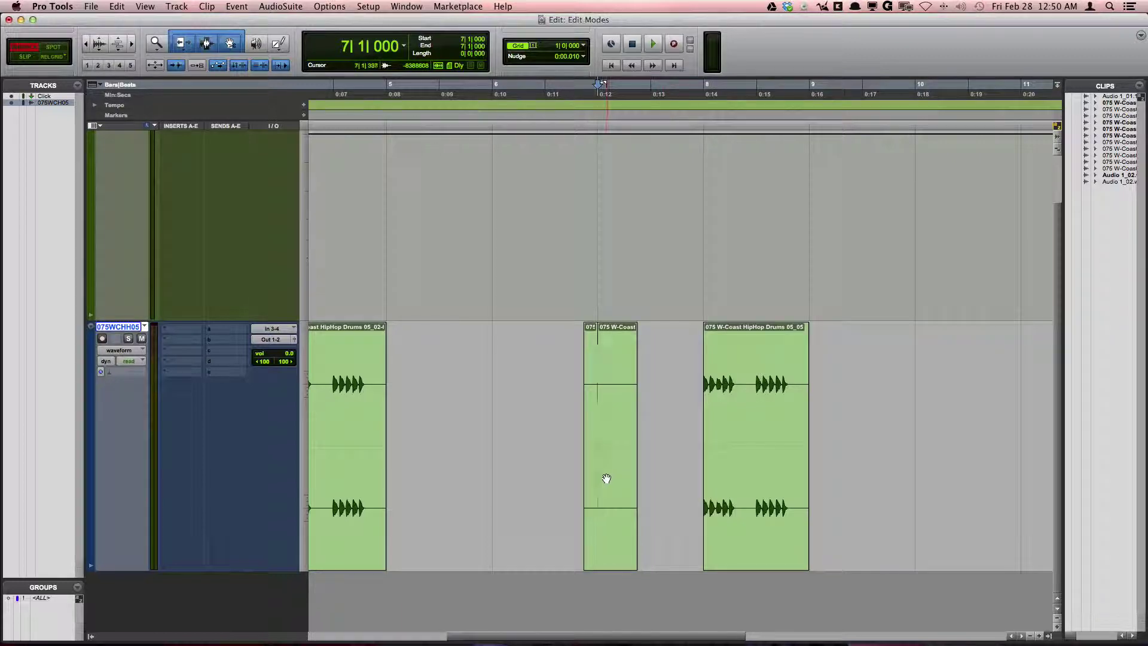
{"action": "key", "text": "super+z"}
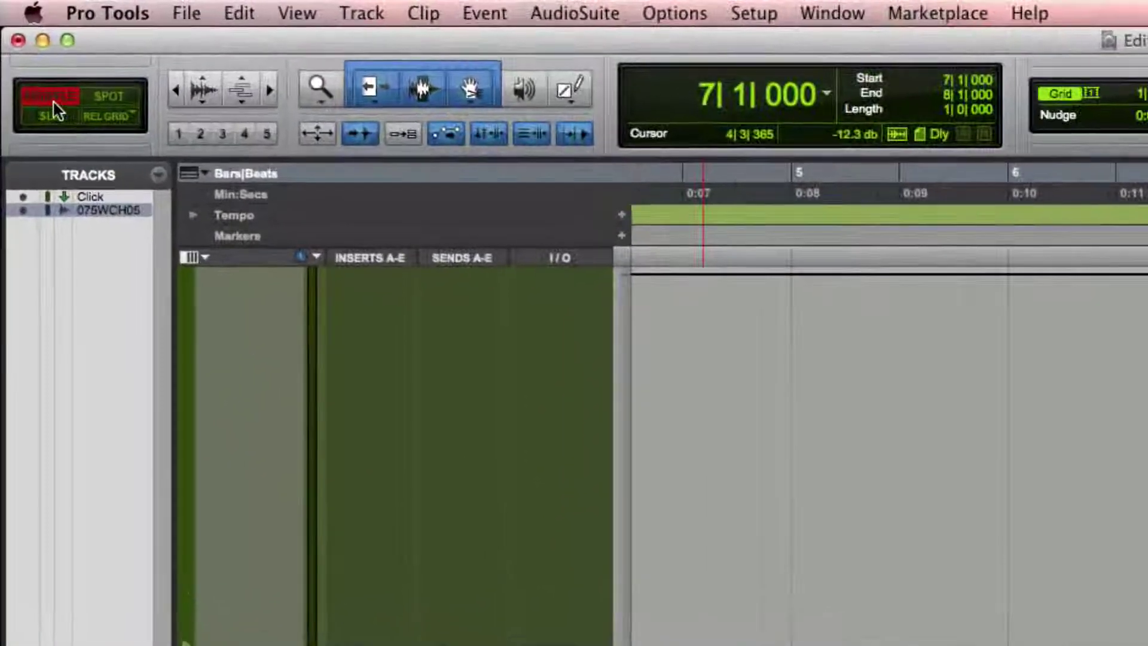
- Try combining Slip, then Spot, with Shuffle mode, leaving Spot active
{"action": "left_click", "coordinate": [51, 116], "text": "shift"}
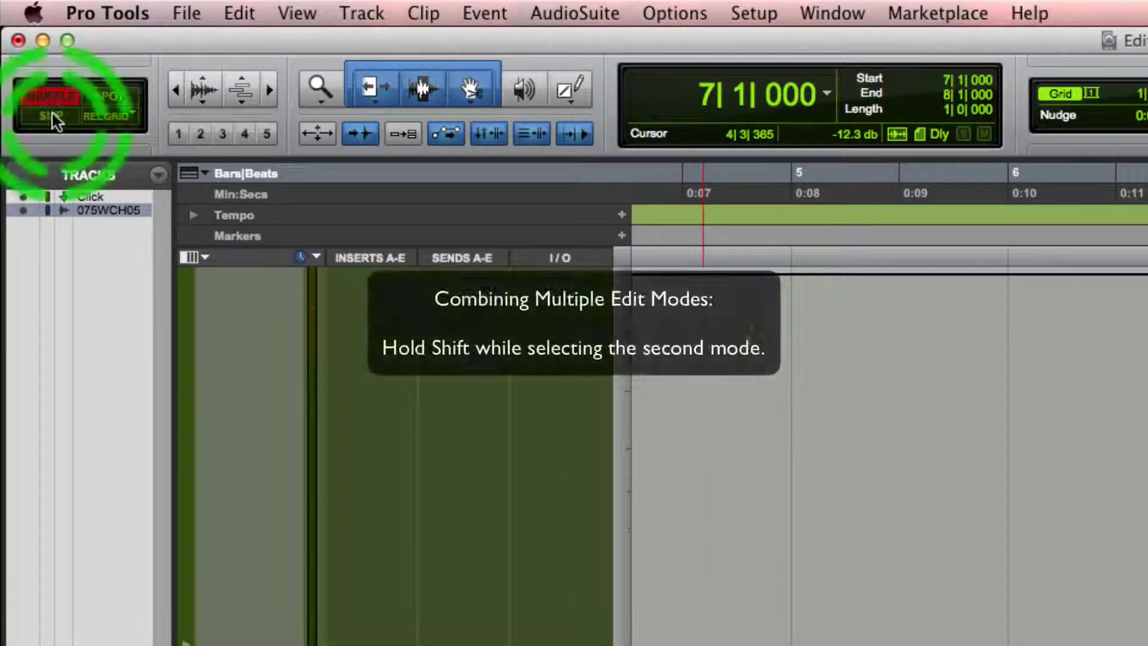
{"action": "left_click", "coordinate": [103, 97]}
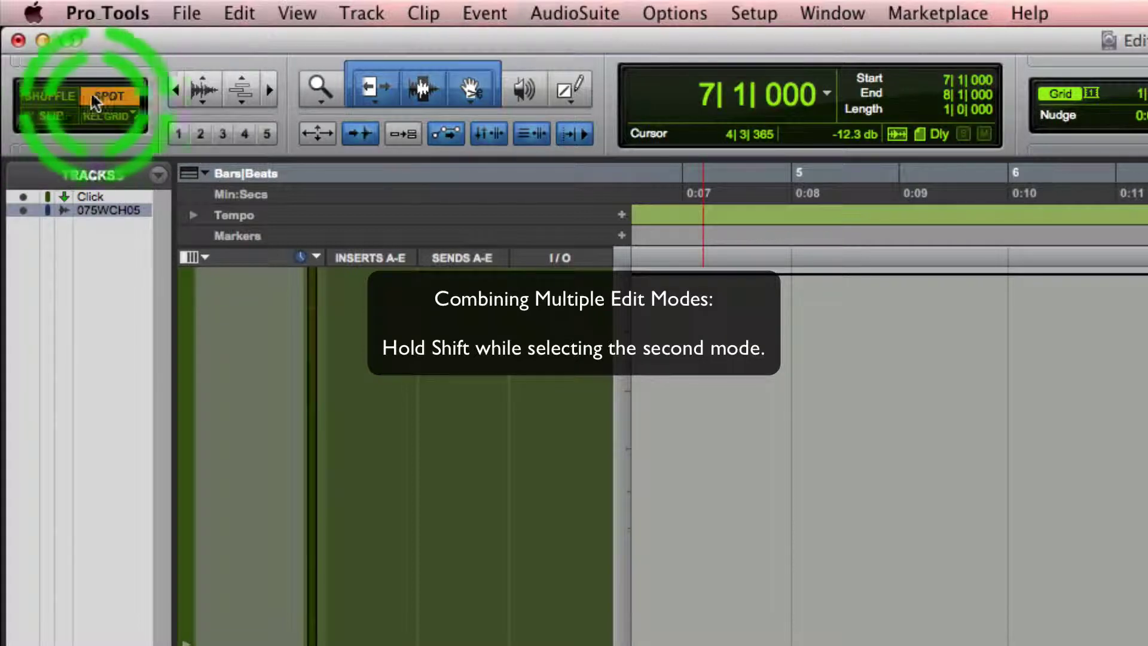